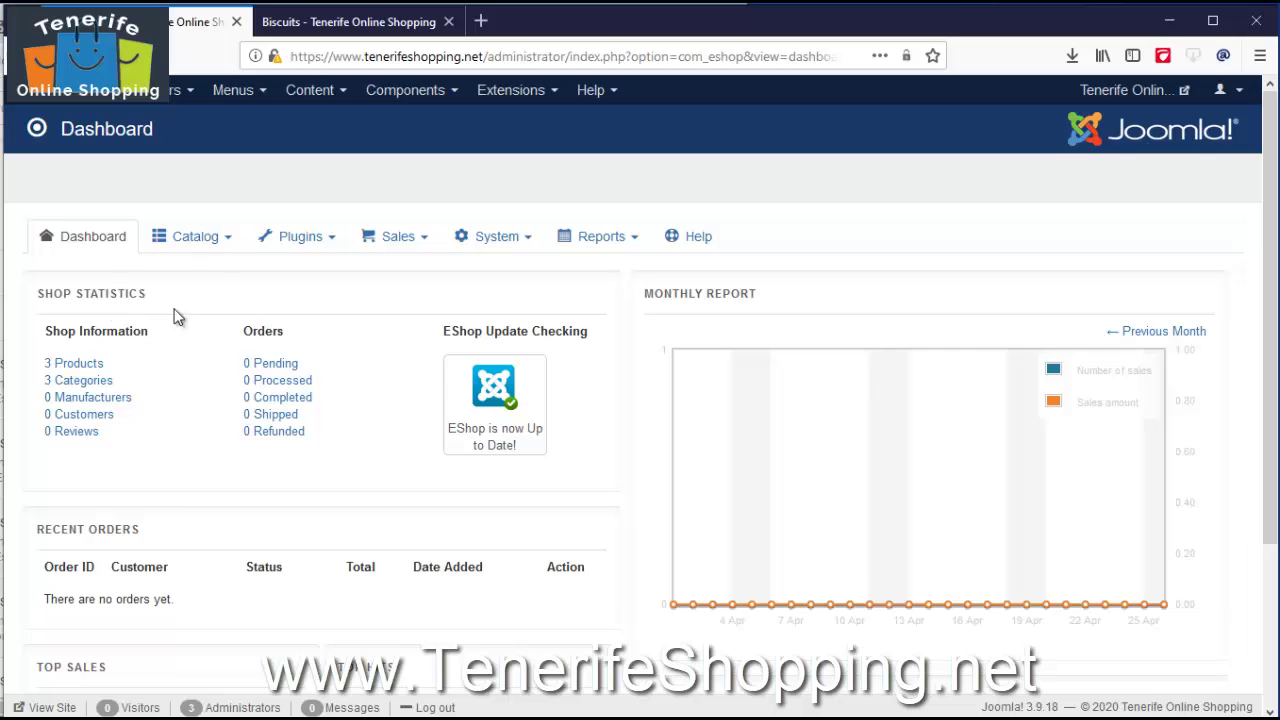
Step: Create a new catalog option named Size/Weight
left_click(212, 257)
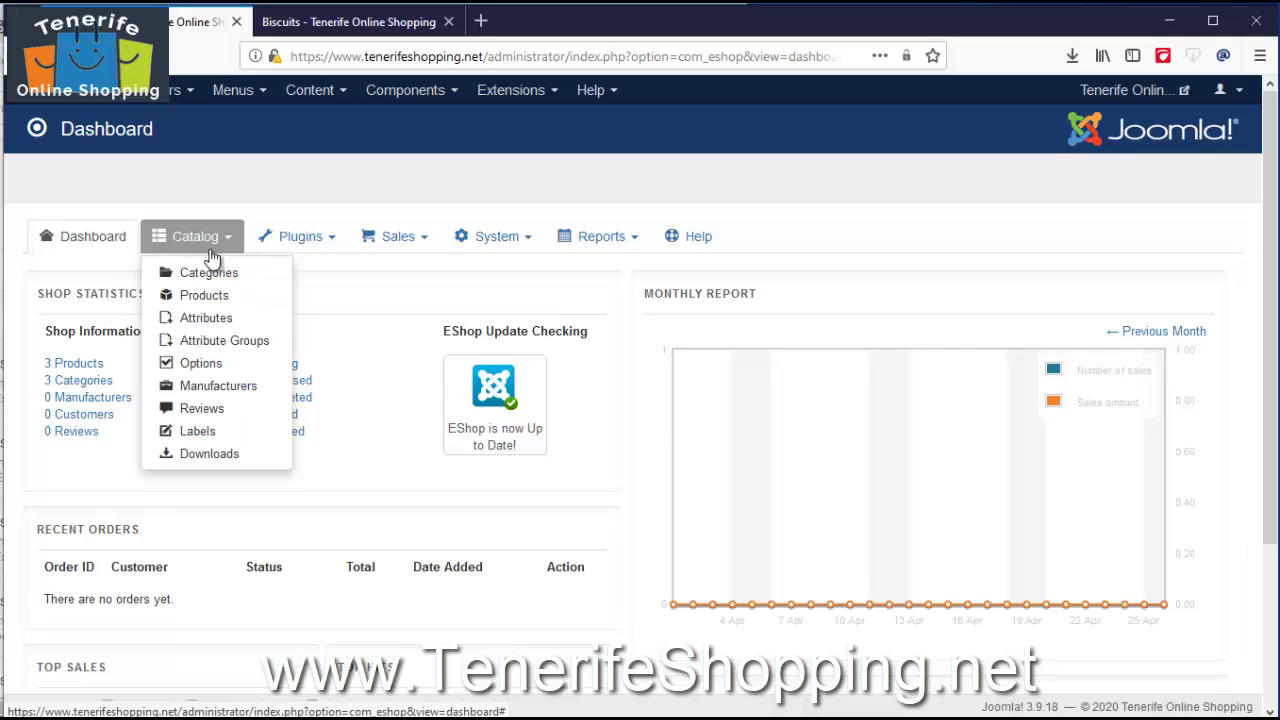
left_click(201, 364)
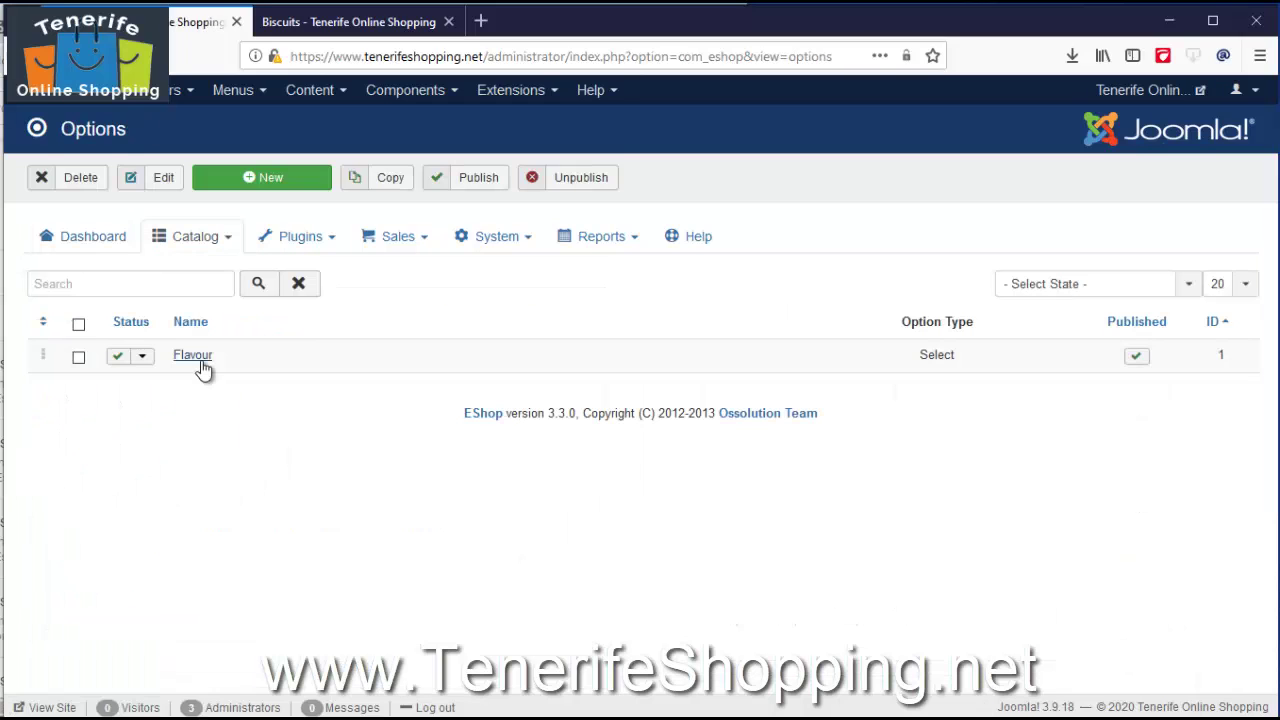
left_click(257, 180)
left_click(395, 285)
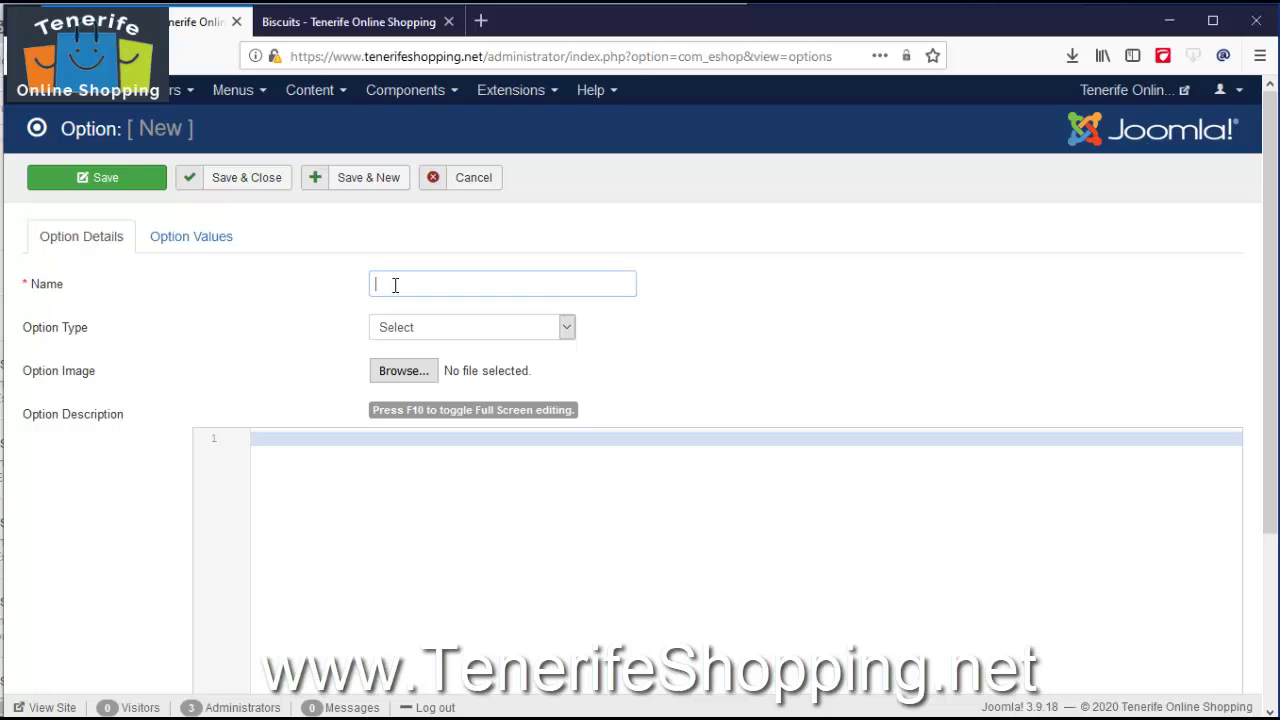
right_click(410, 285)
left_click(430, 363)
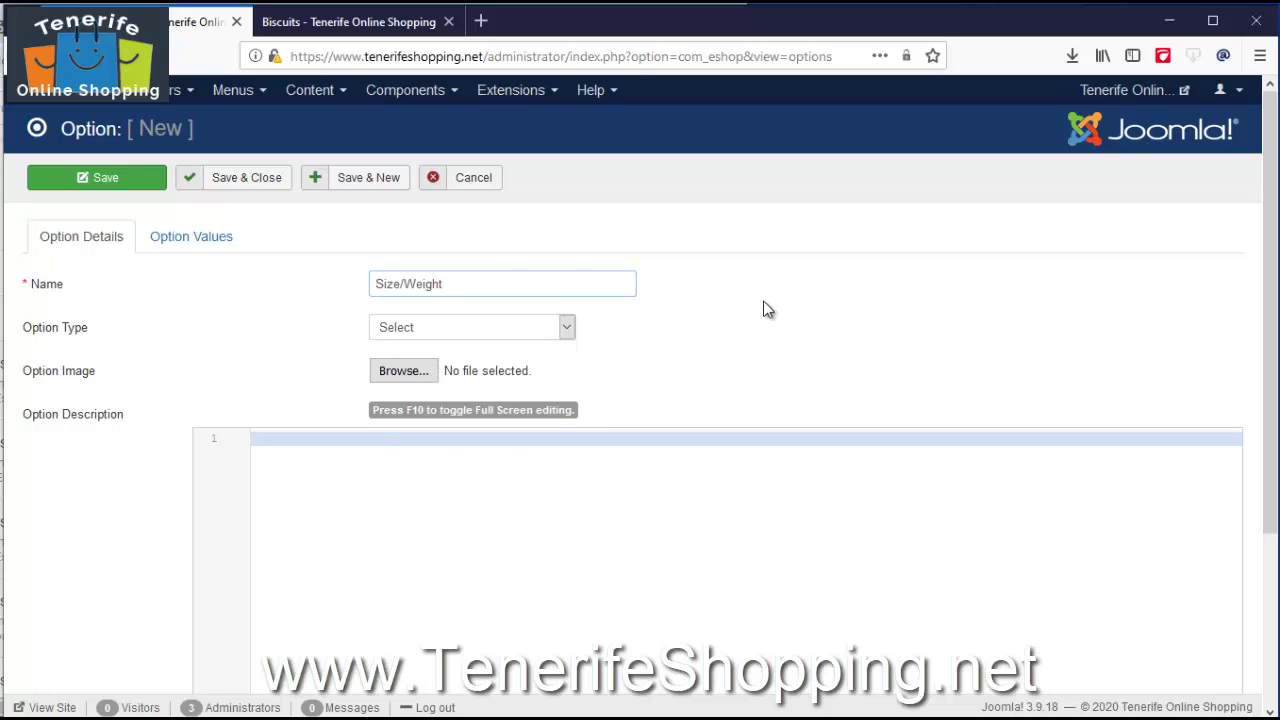
Step: Add three blank option value rows to the Size/Weight option
left_click(196, 240)
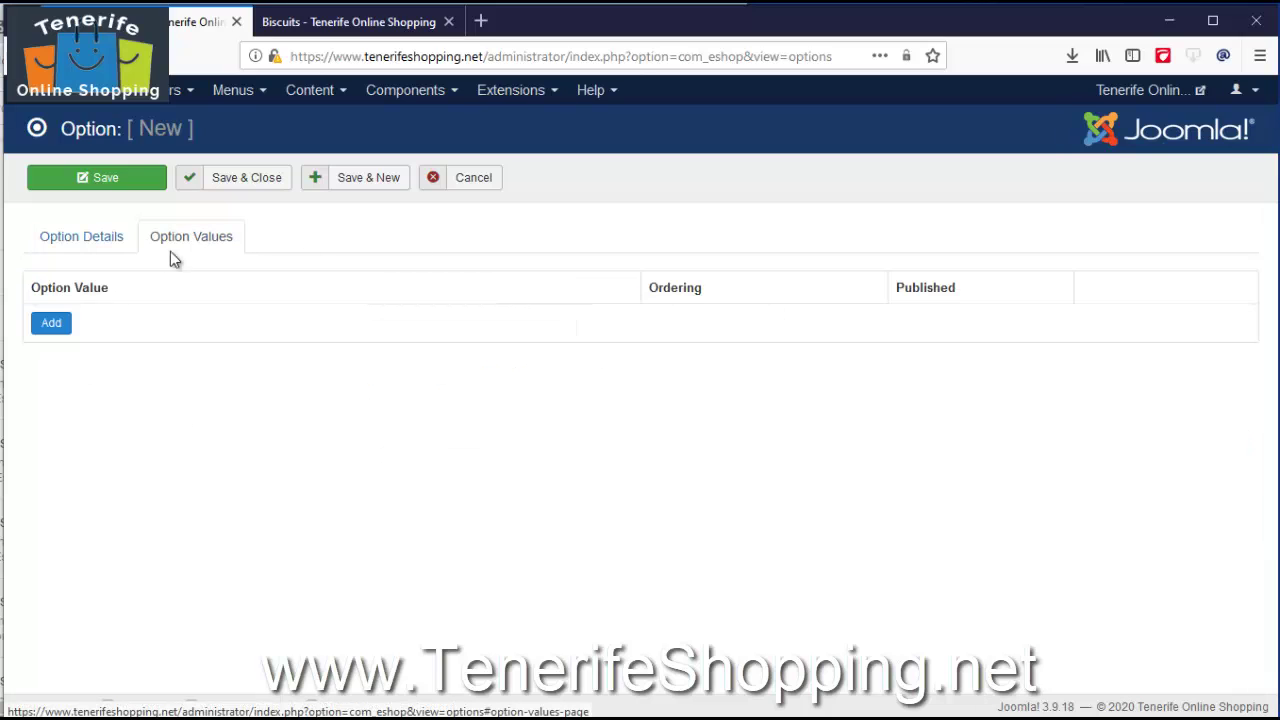
left_click(51, 324)
left_click(51, 367)
left_click(51, 409)
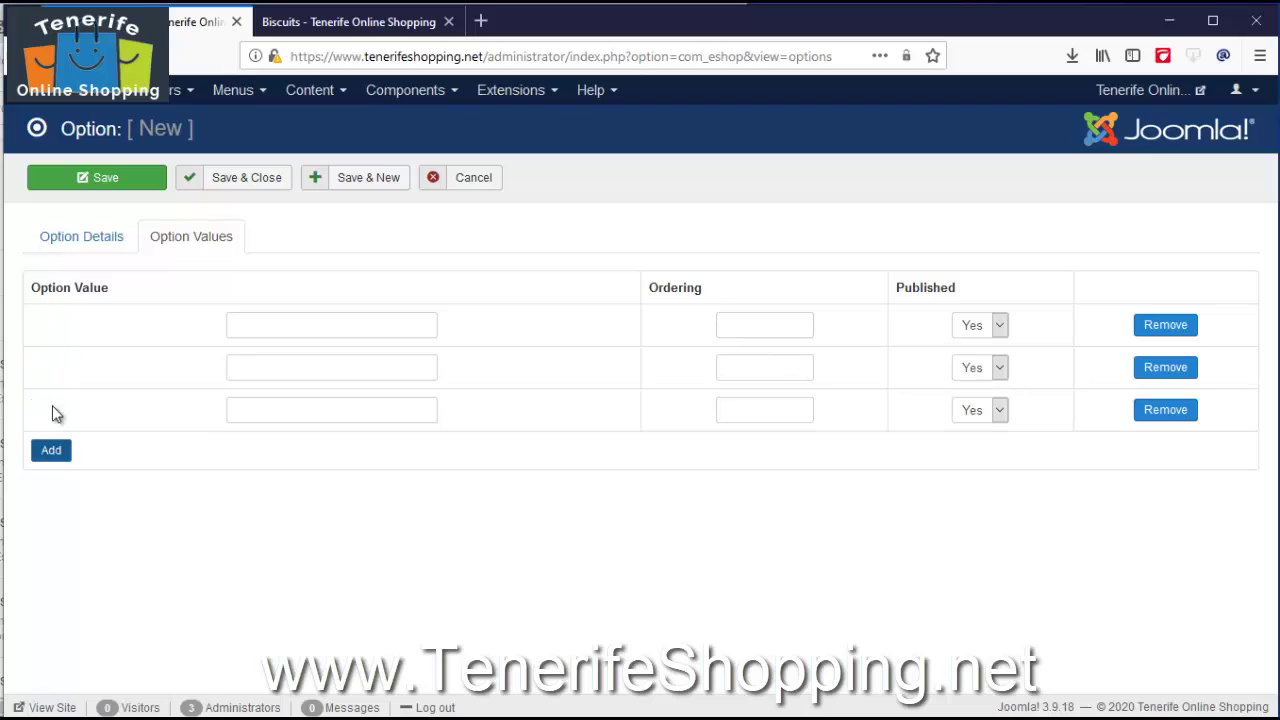
Step: Fill the three option values with .5 Kg, 1 Kg and 2 kg
left_click(294, 330)
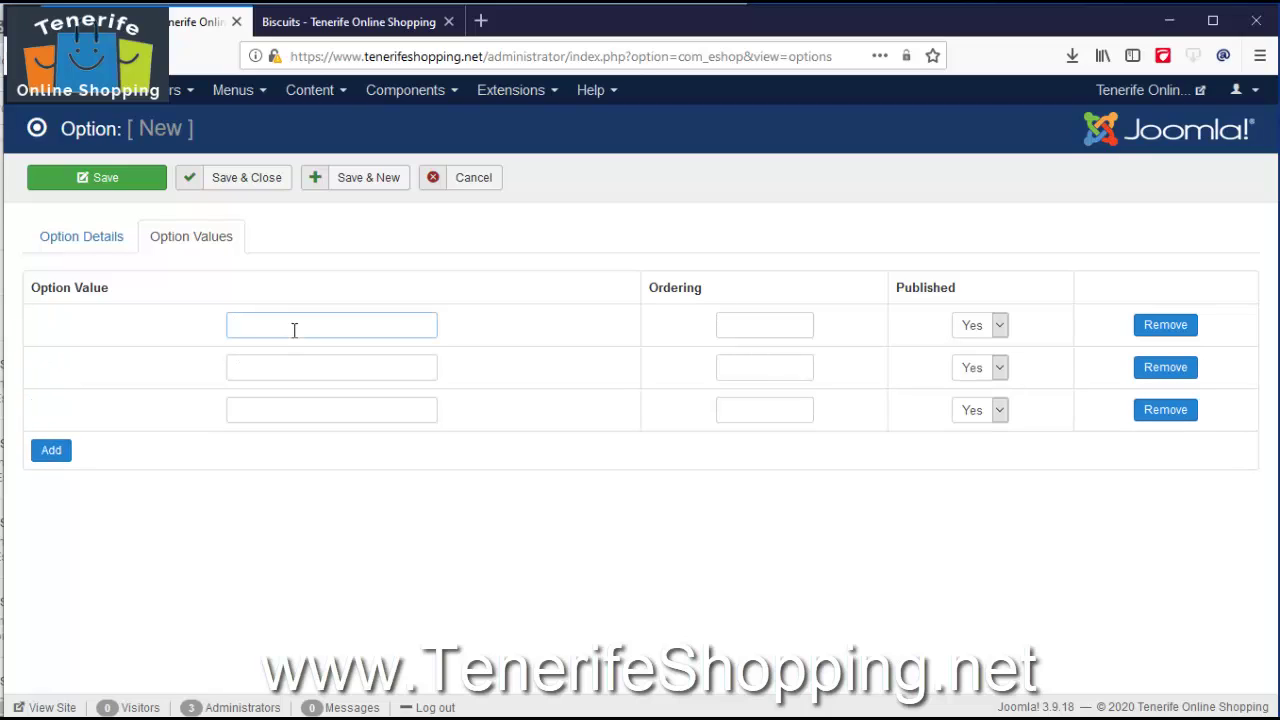
type("1.5 Kg")
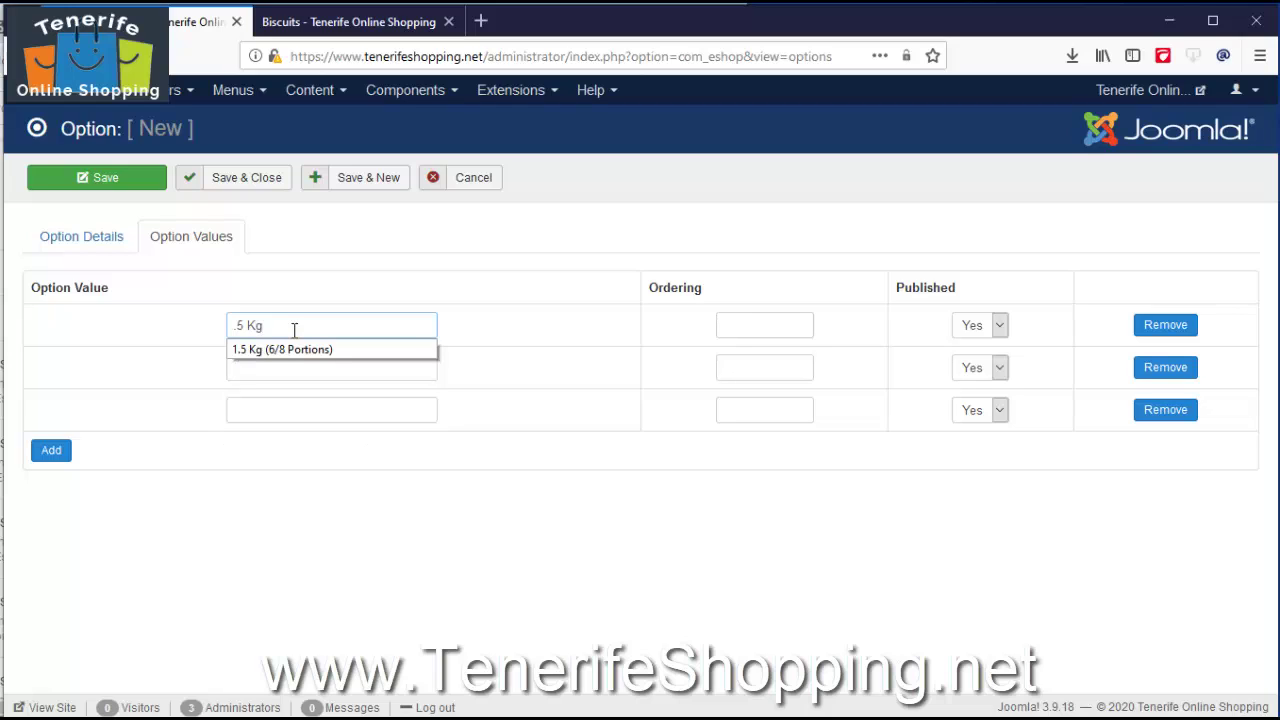
key("Tab")
key("Tab")
key("Tab")
key("Tab")
key("Tab")
type("1")
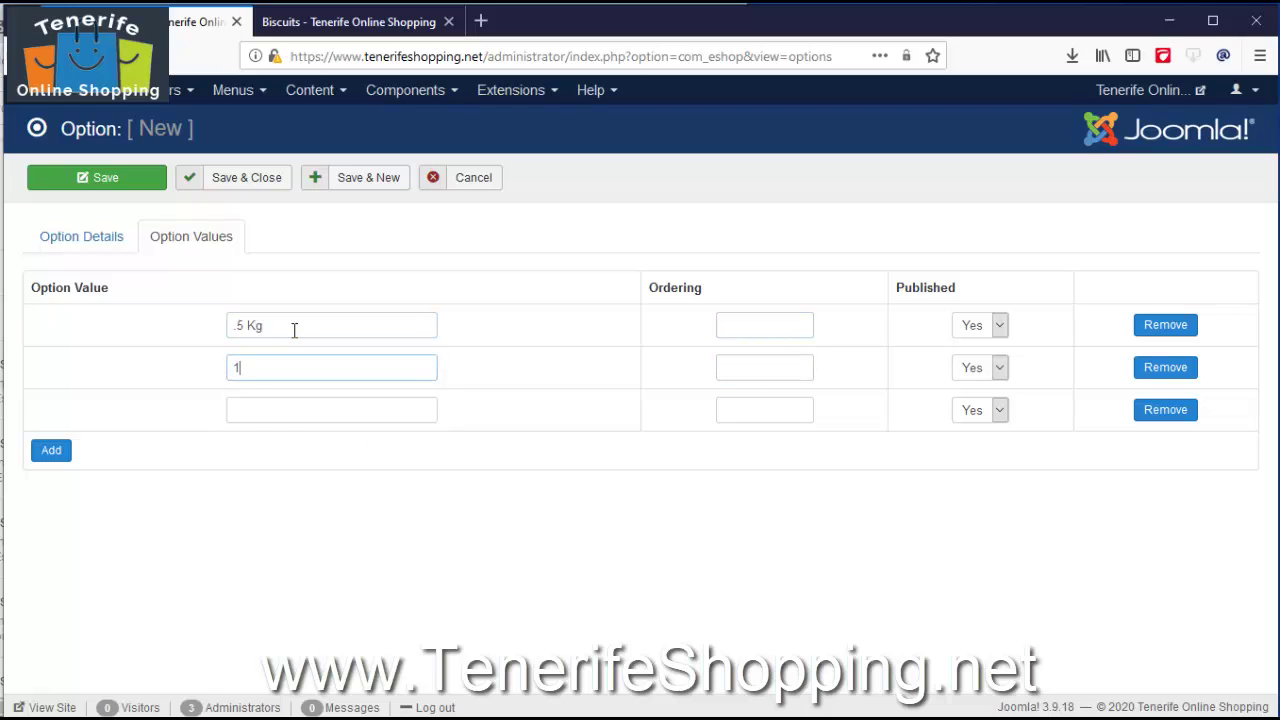
type(" Kg")
key("Tab")
key("Tab")
key("Tab")
key("Tab")
key("Tab")
key("shift+Tab")
type("2 kg")
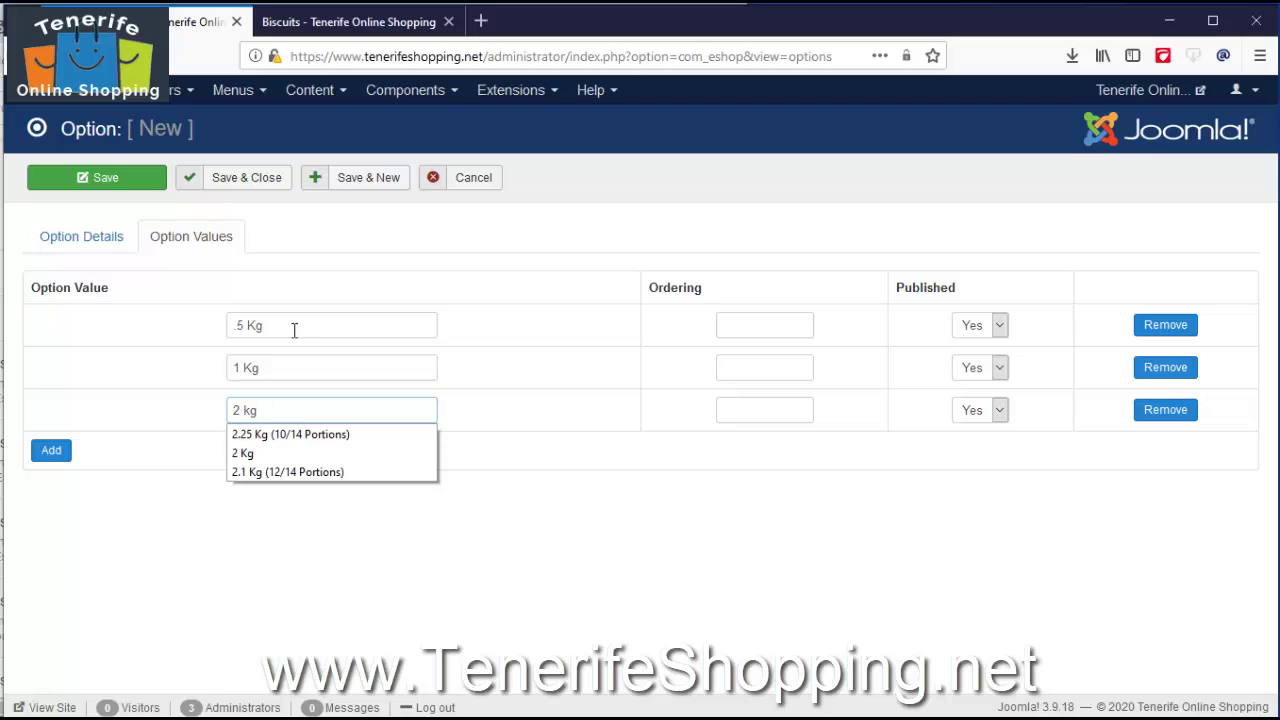
Step: Set the ordering to 10 for .5 Kg, 20 for 1 Kg and 30 for 2 kg
left_click(785, 326)
type("1")
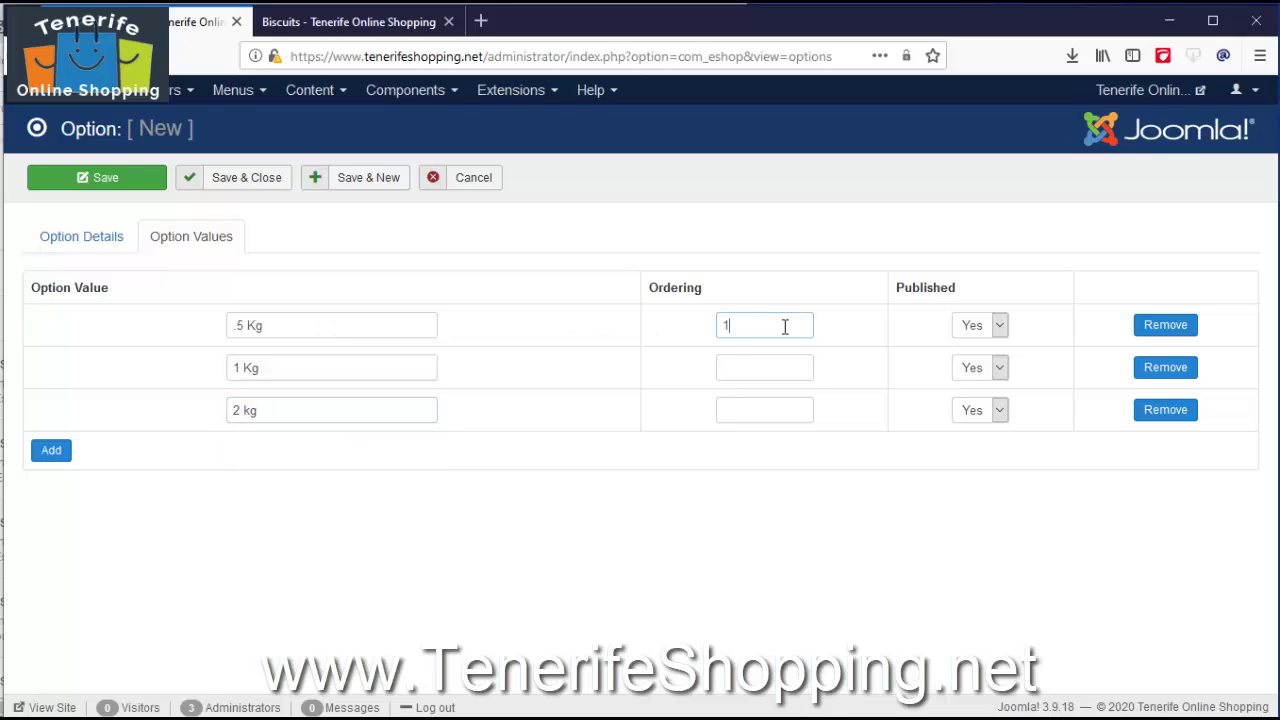
type("0")
left_click(853, 362)
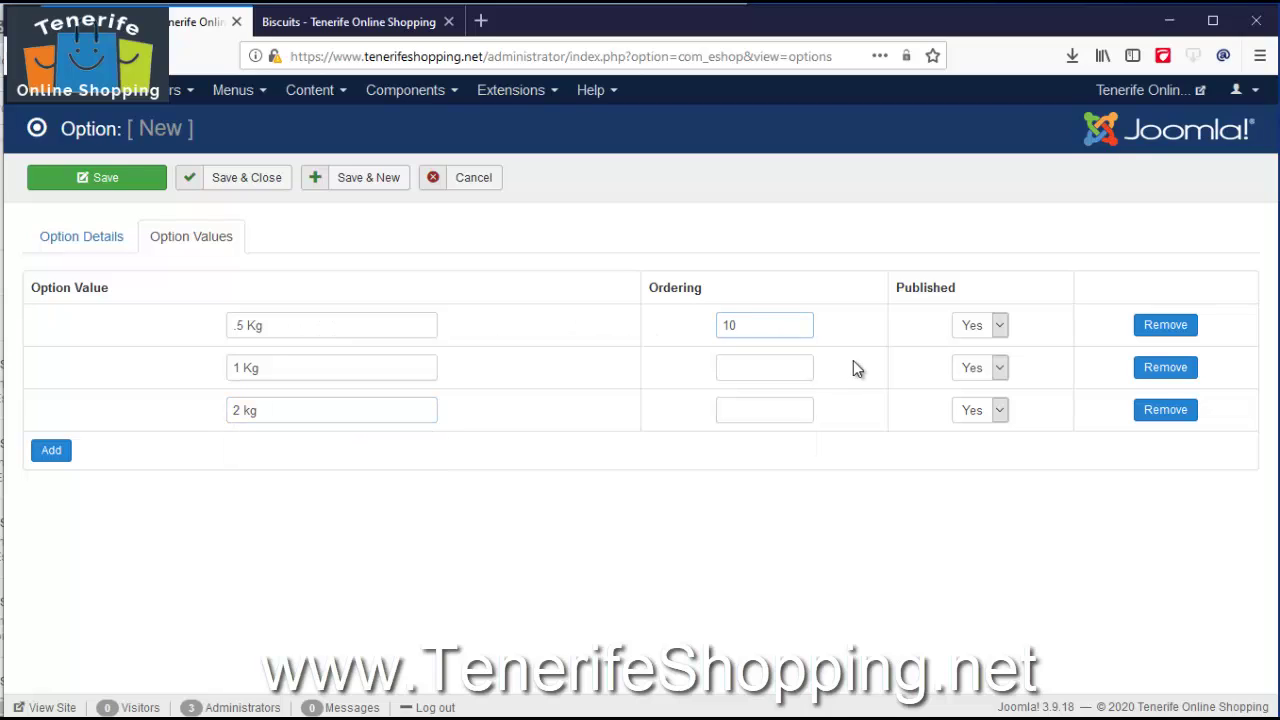
left_click(777, 366)
type("20")
left_click(903, 382)
left_click(773, 402)
type("30")
left_click(865, 409)
Step: Try adding a fourth option value, 1.5 Kg with ordering 25, and remove that row again
left_click(51, 450)
left_click(316, 455)
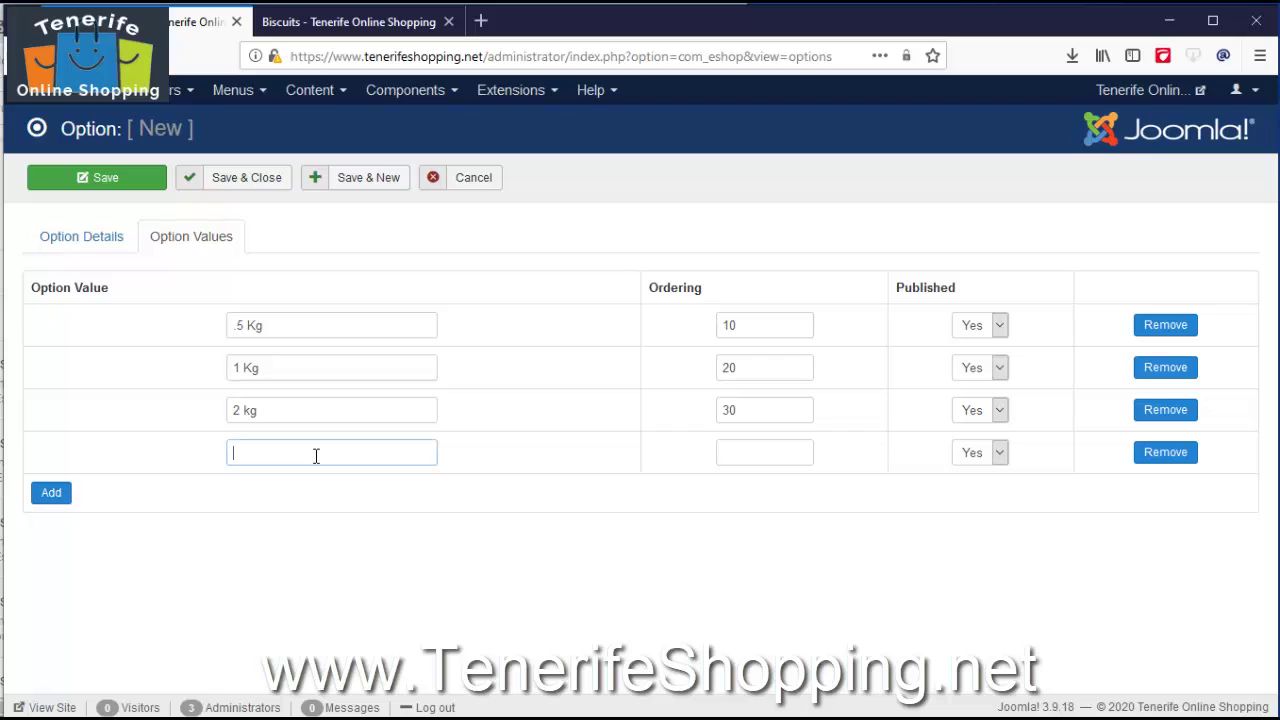
type("1.5 Kg")
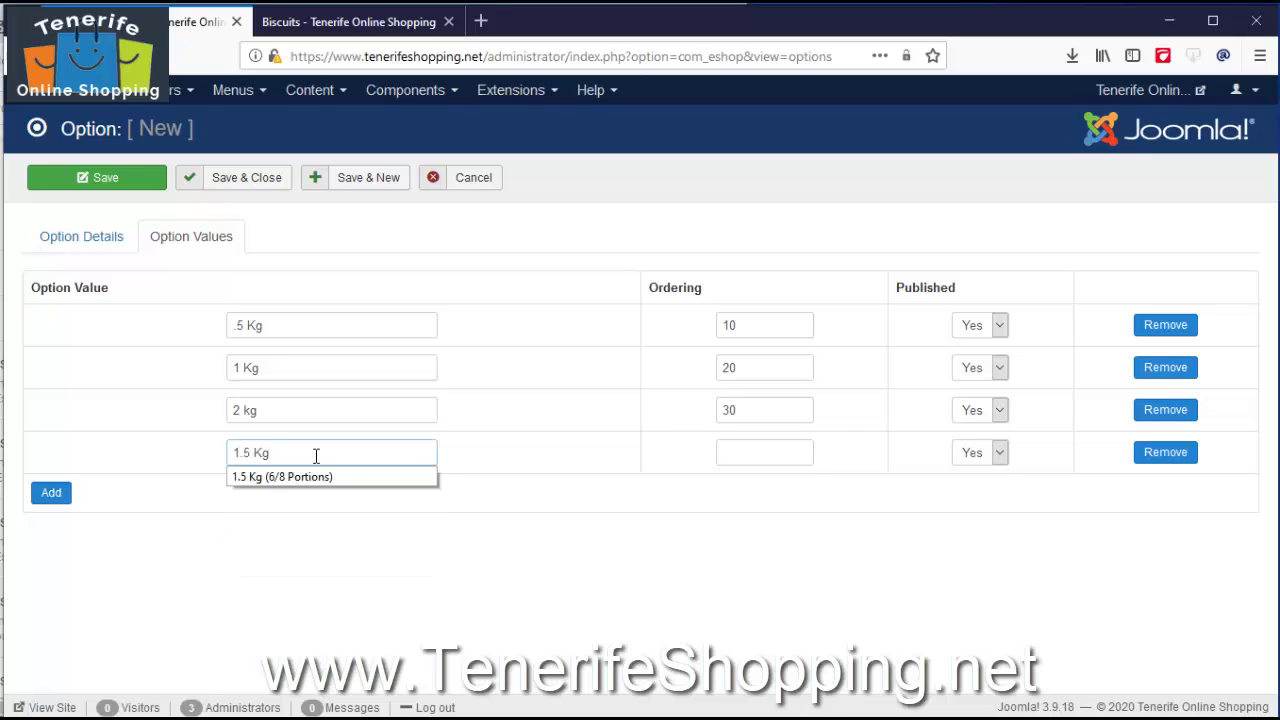
key("Tab")
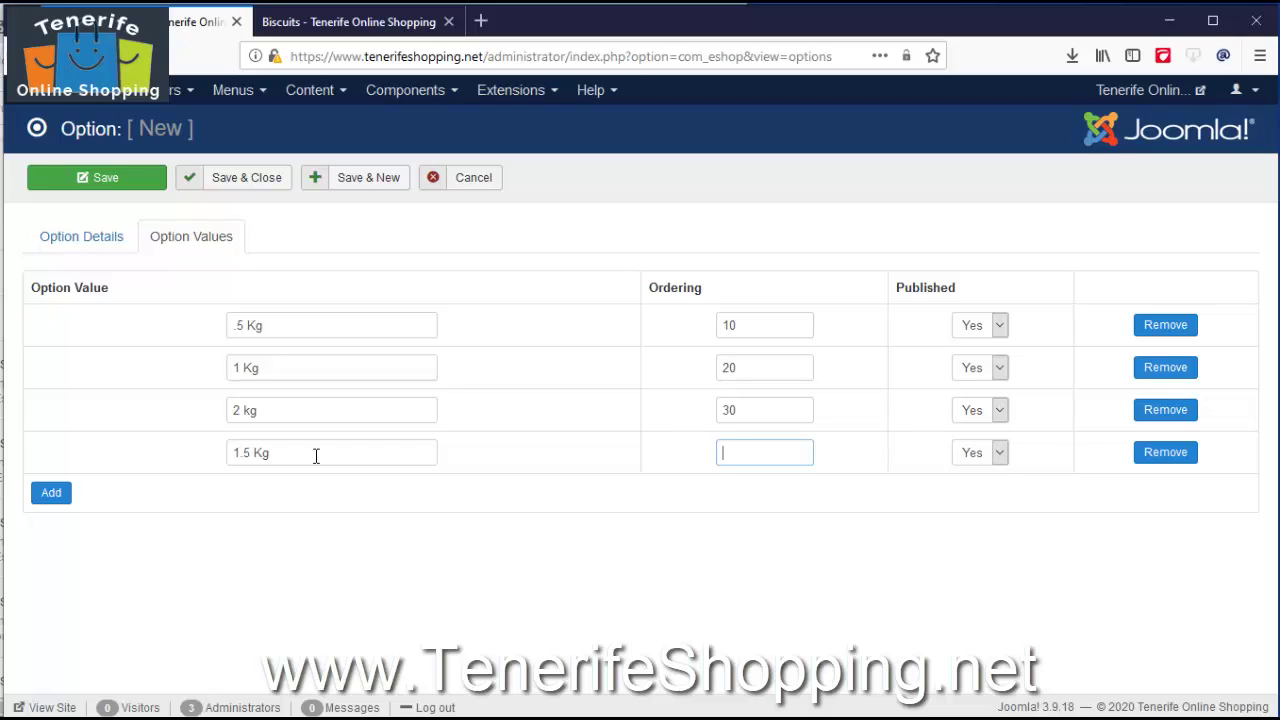
type("25")
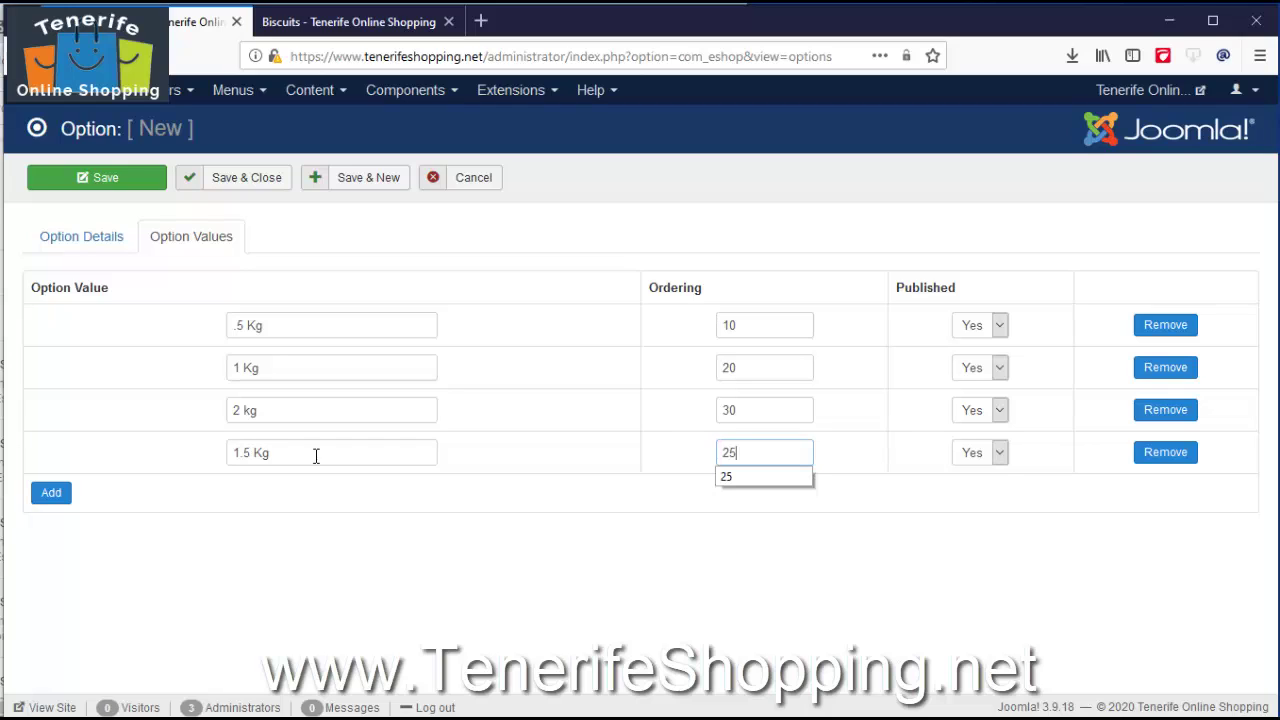
left_click(822, 535)
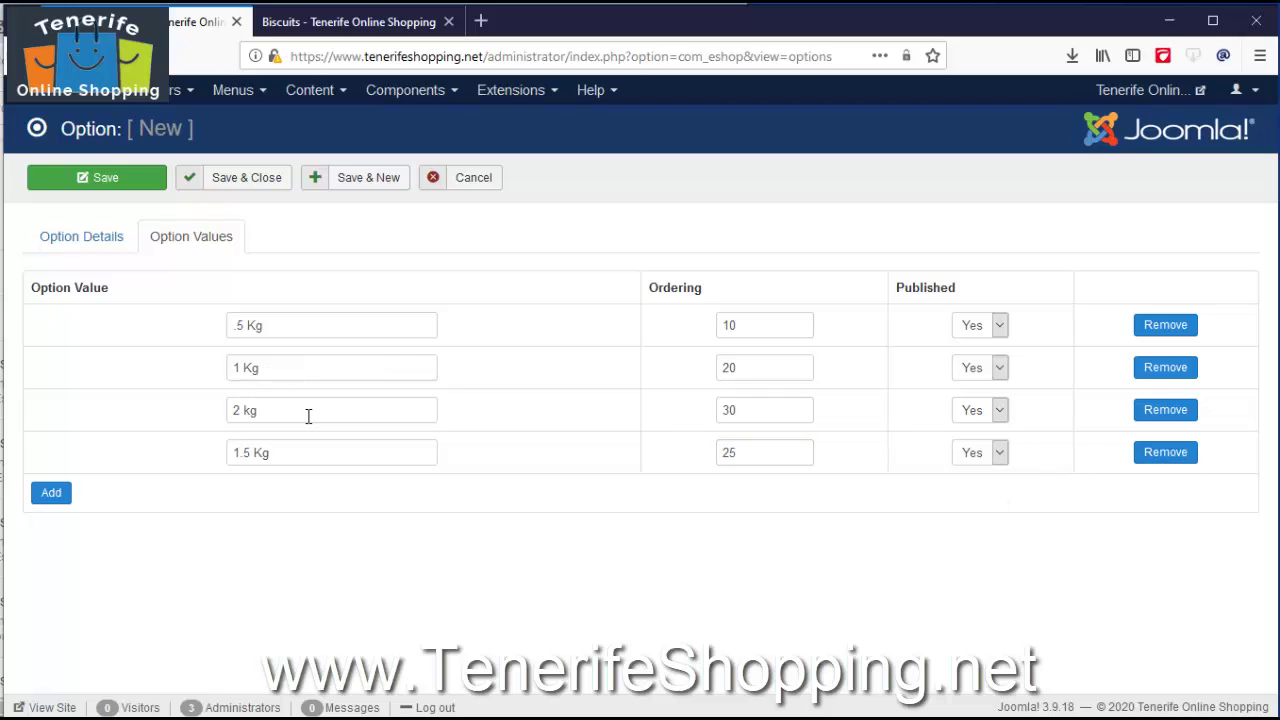
left_click(1163, 453)
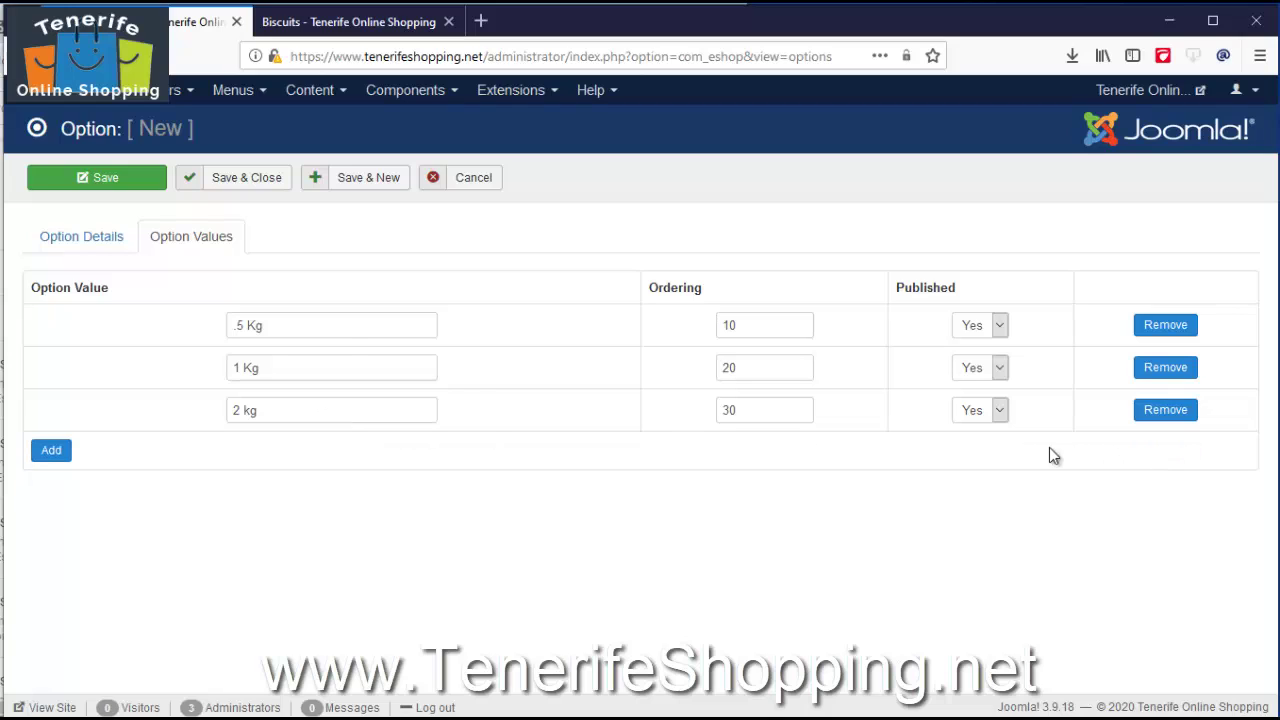
Step: Save and close the Size/Weight option, and open the Jammy Dodgers product for editing
left_click(260, 190)
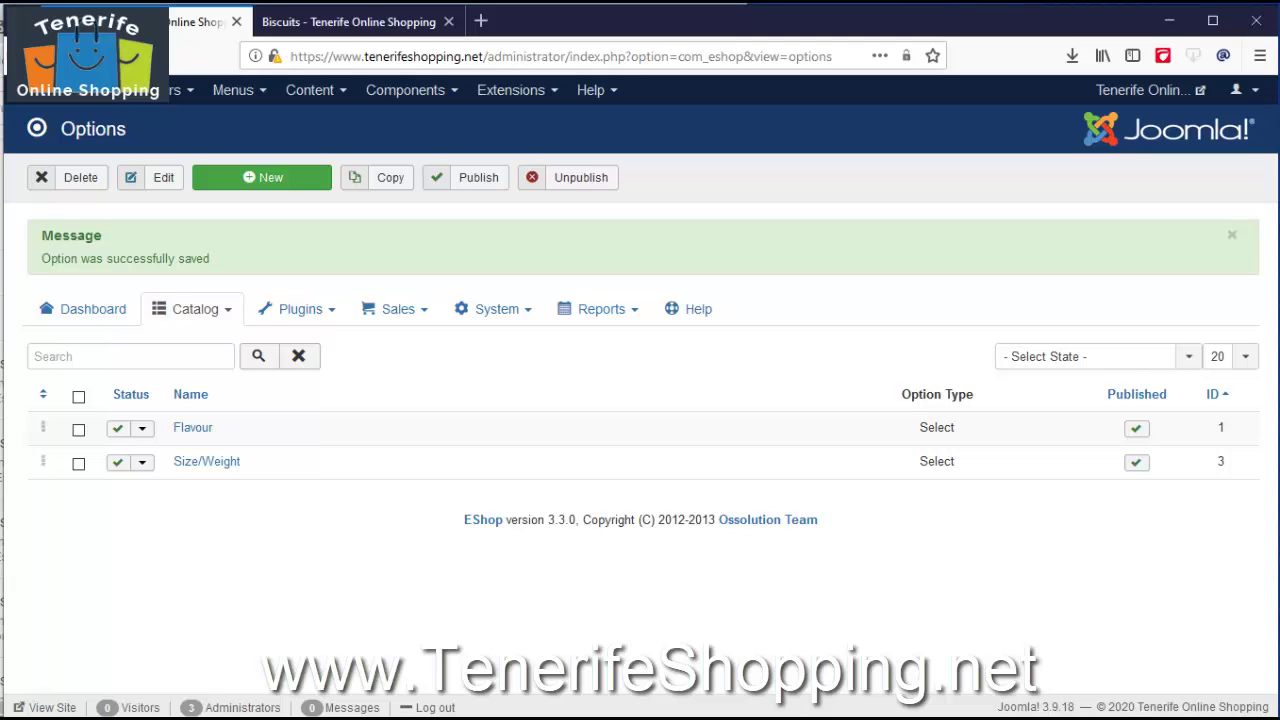
left_click(226, 316)
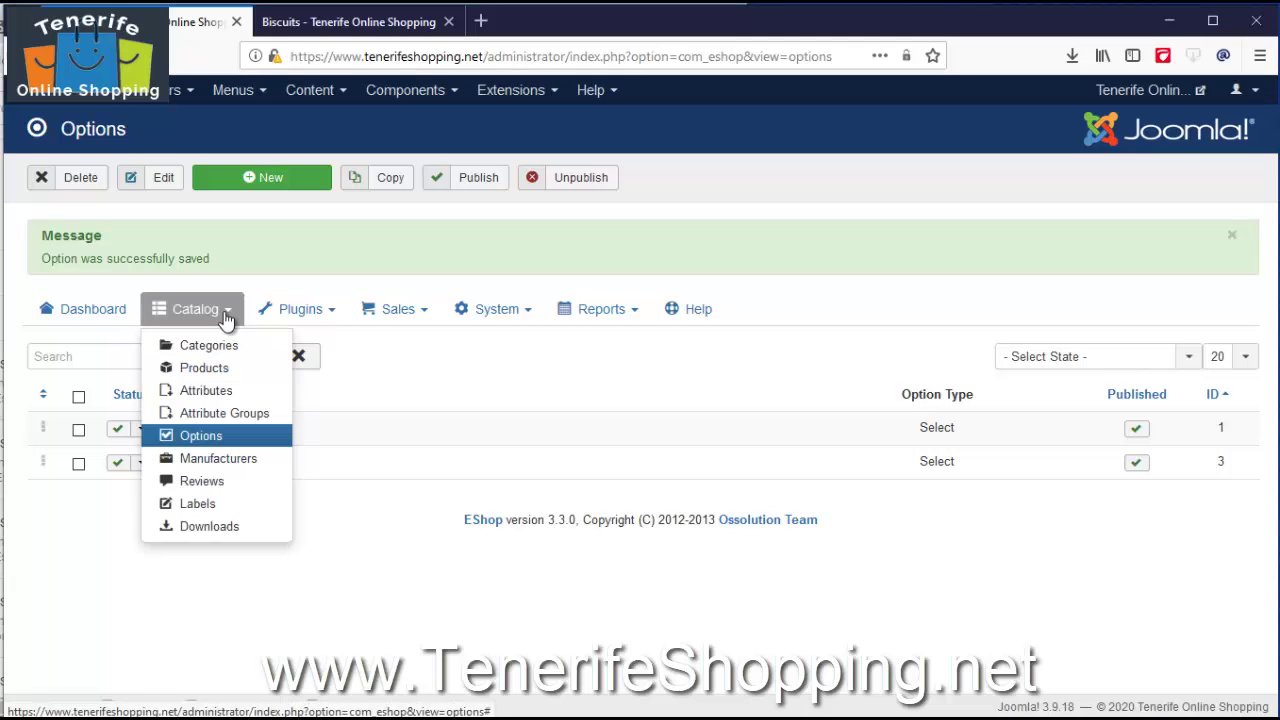
left_click(200, 368)
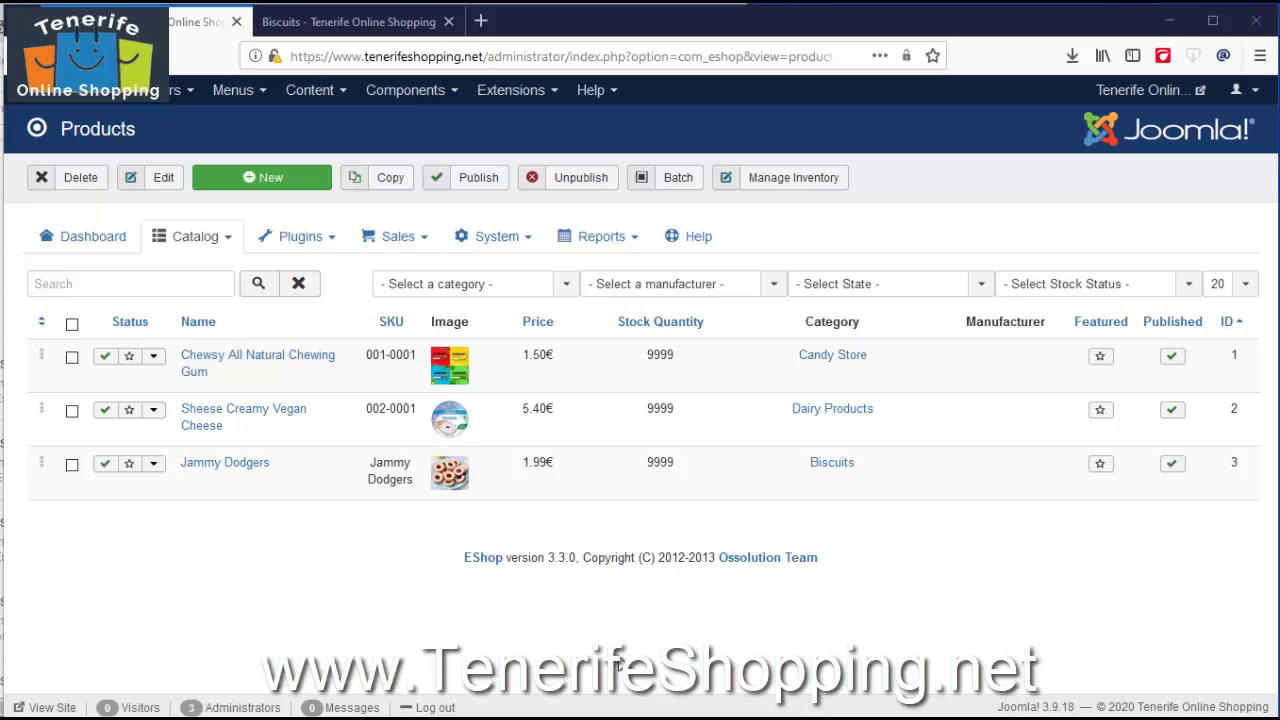
left_click(246, 466)
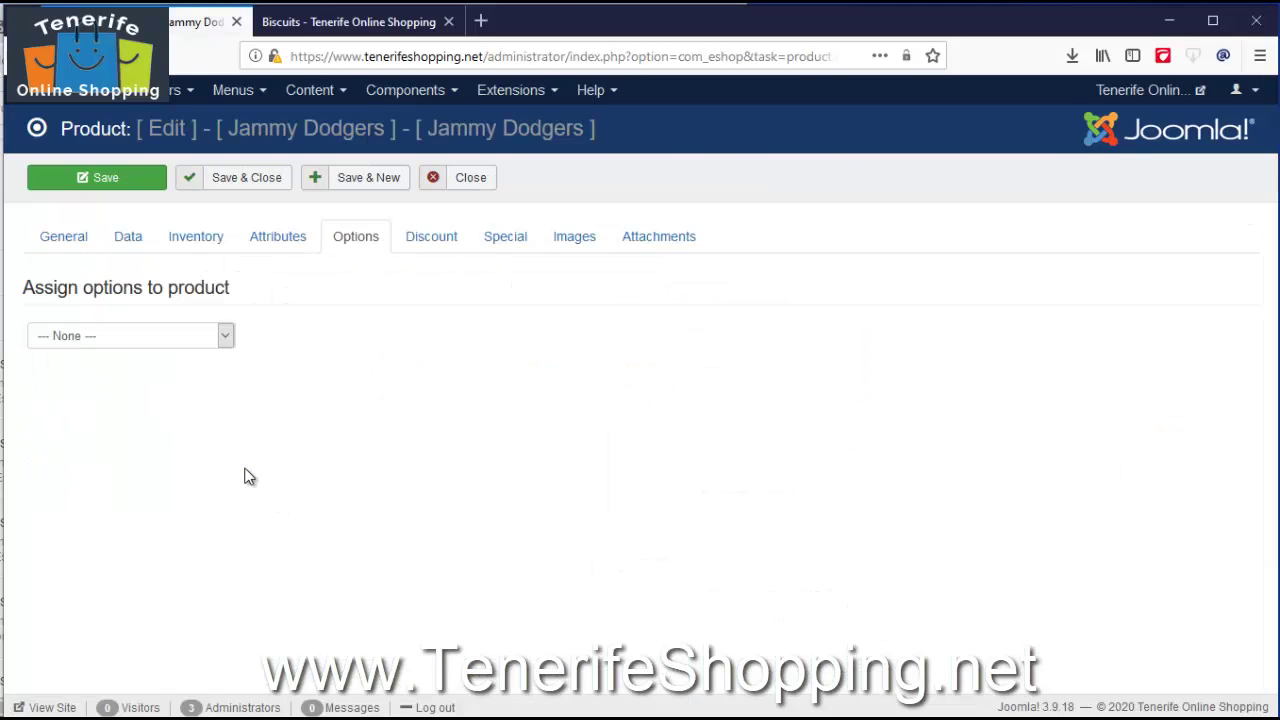
Step: Review the Jammy Dodgers product's general, inventory and data settings, including its price and weight
left_click(54, 238)
left_click(127, 244)
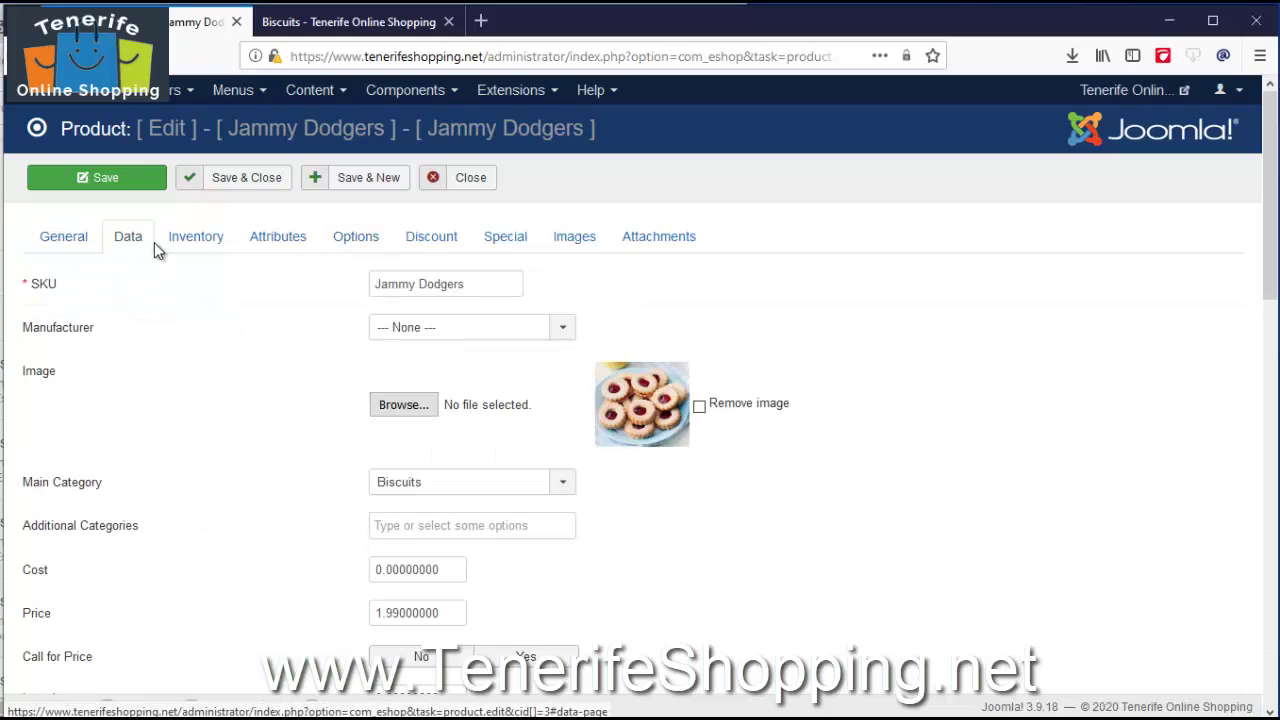
left_click(210, 243)
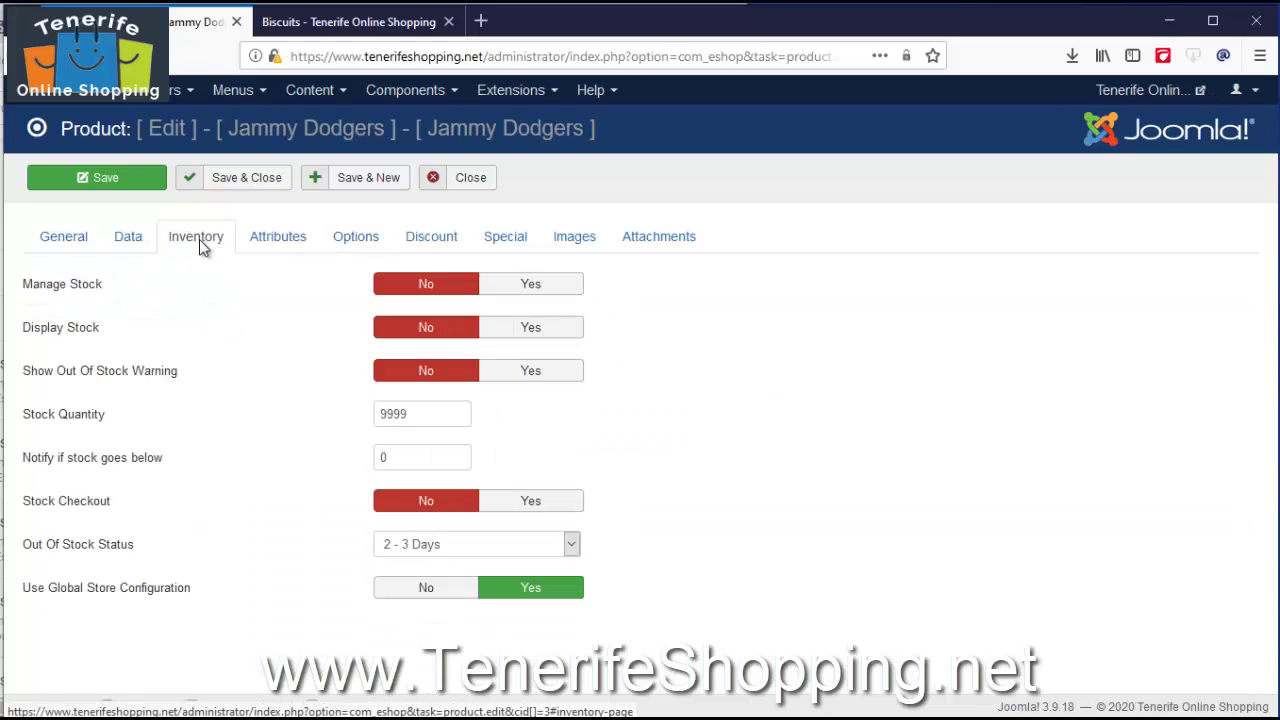
left_click(136, 242)
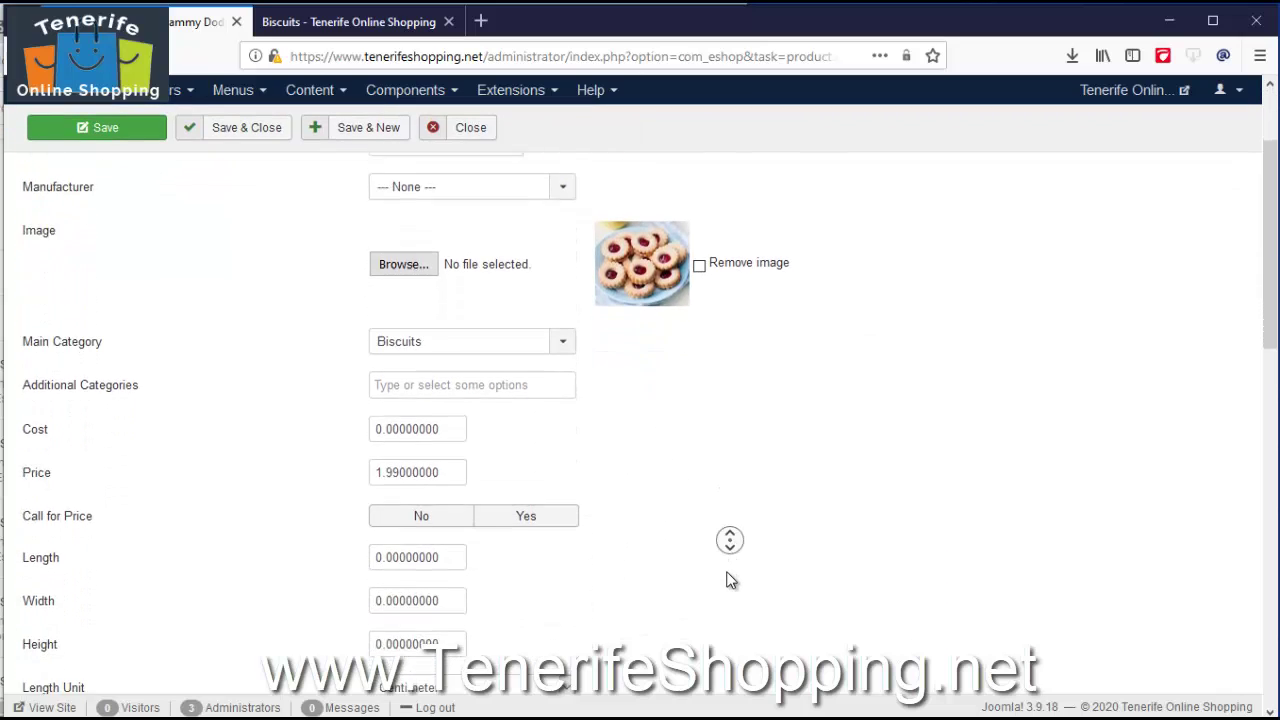
middle_click(730, 580)
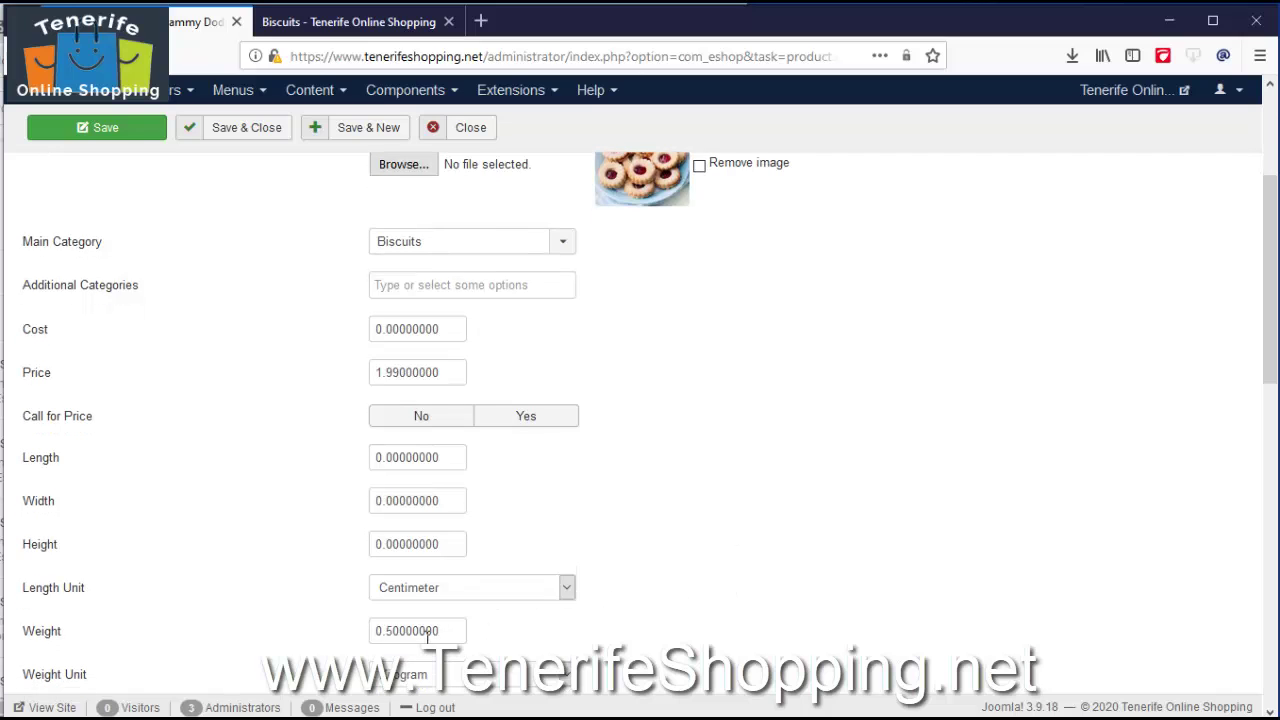
scroll(676, 553, "up", 3)
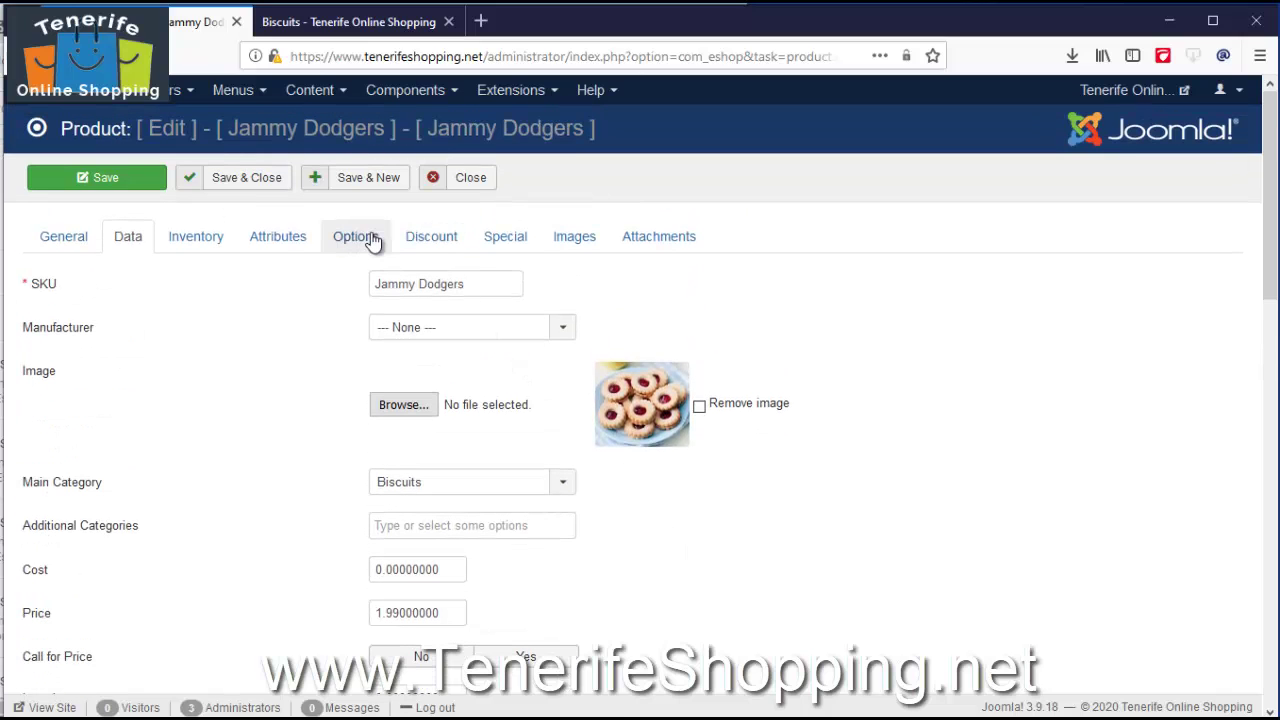
Step: Assign the Size/Weight option to the Jammy Dodgers product and add three option value rows to it
left_click(369, 236)
left_click(134, 338)
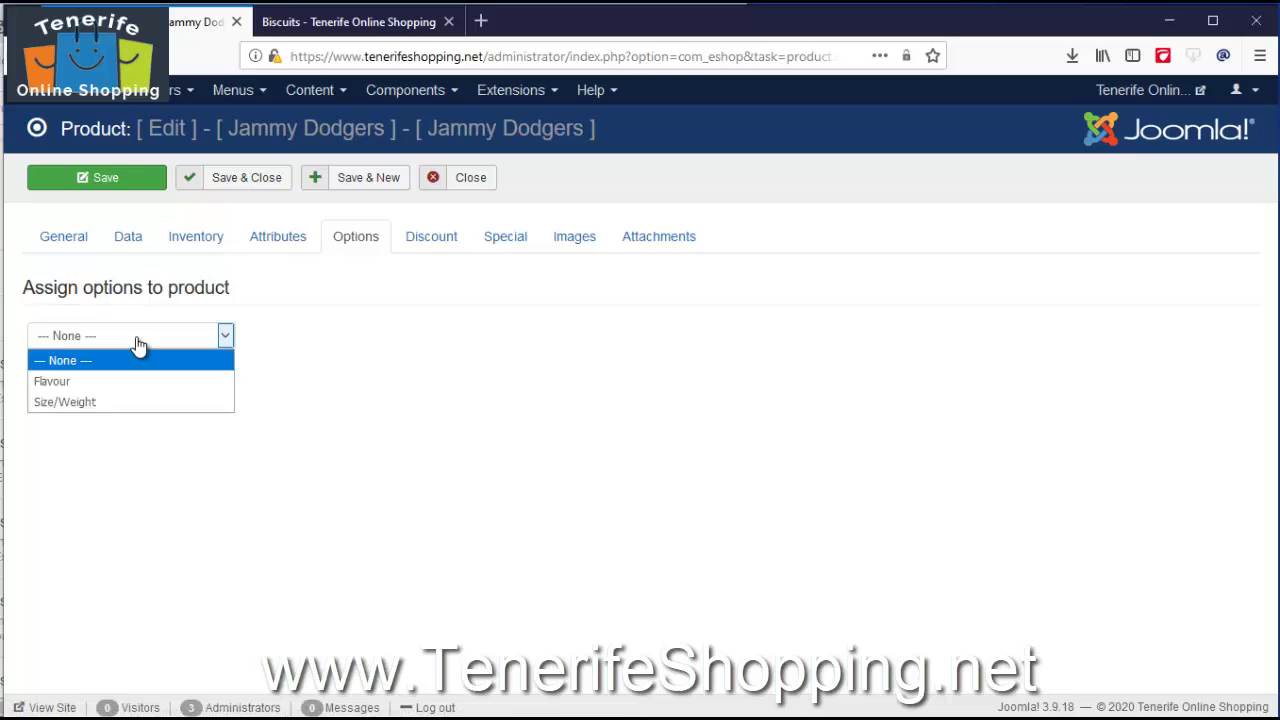
left_click(92, 403)
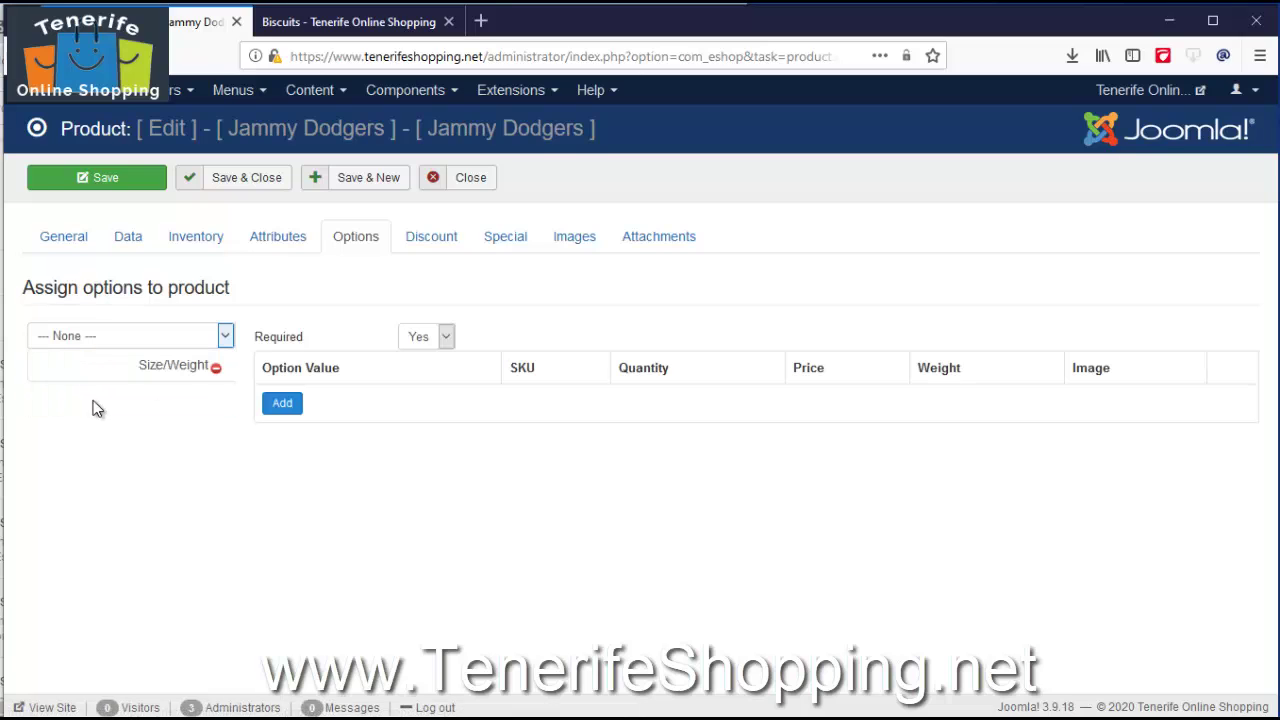
left_click(280, 403)
left_click(283, 490)
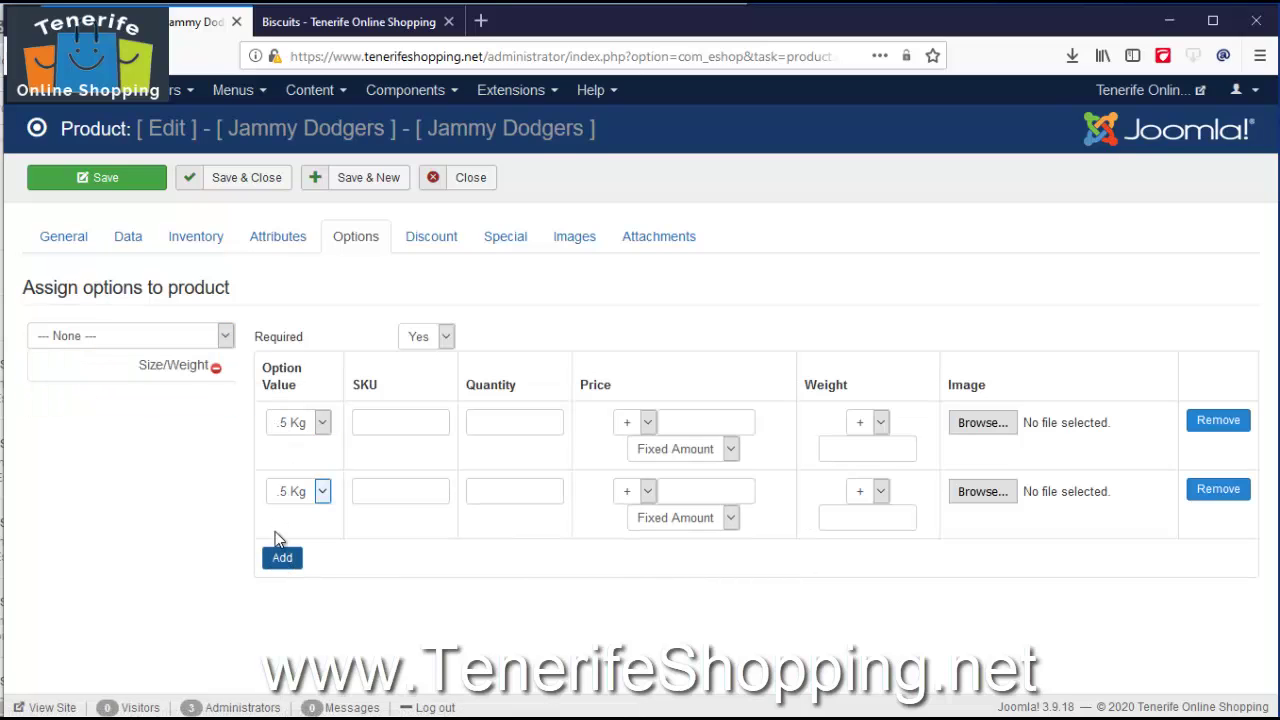
left_click(283, 559)
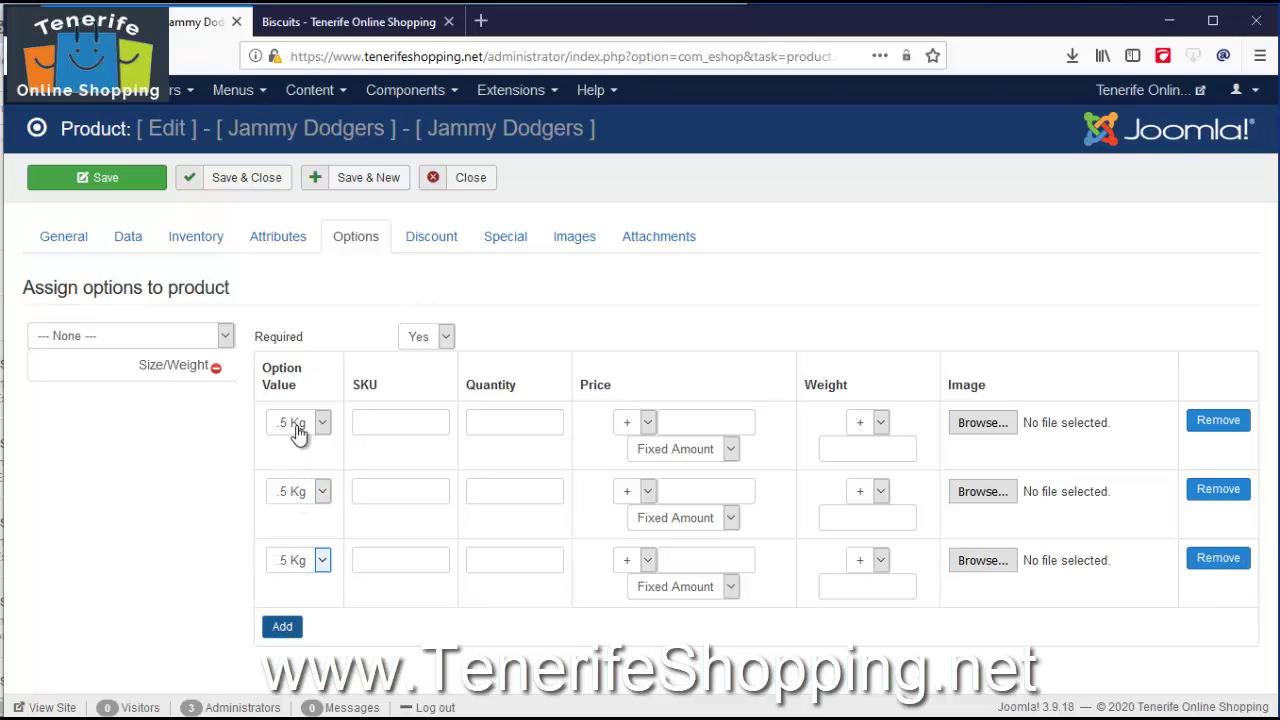
Step: Set the second row's option value to 1 Kg and the third row's to 2 kg
left_click(295, 491)
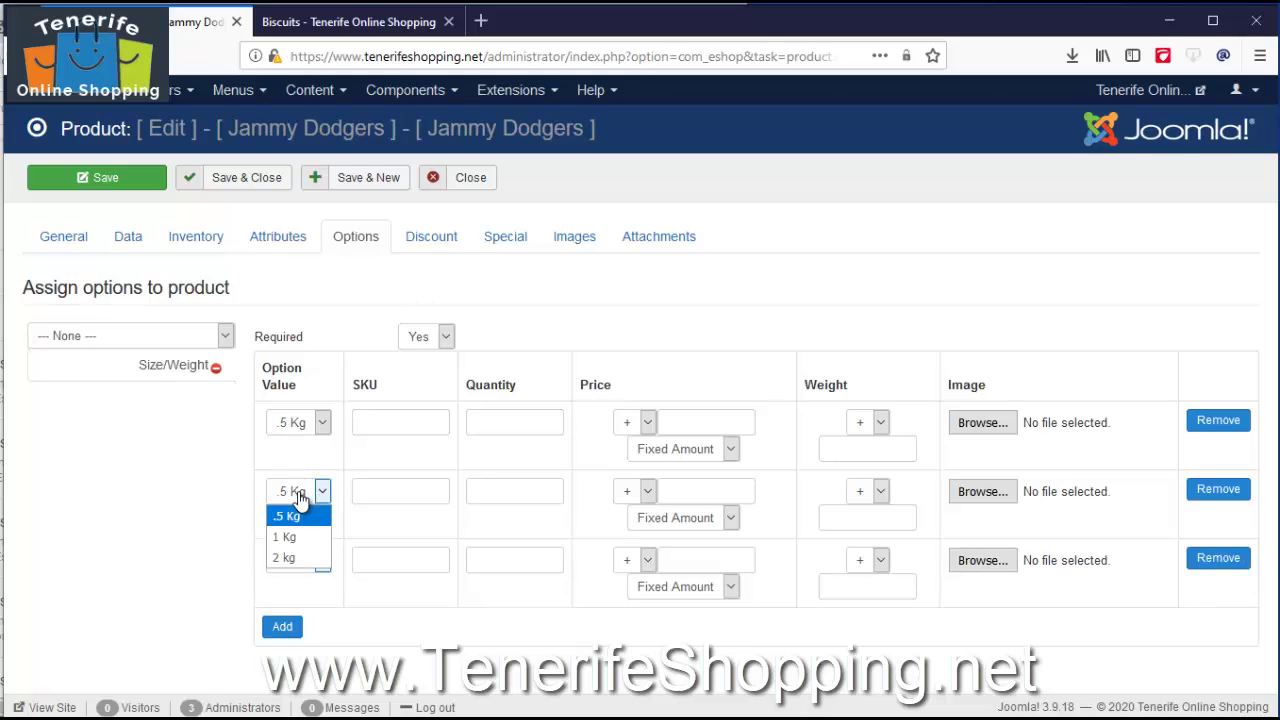
left_click(298, 538)
left_click(296, 558)
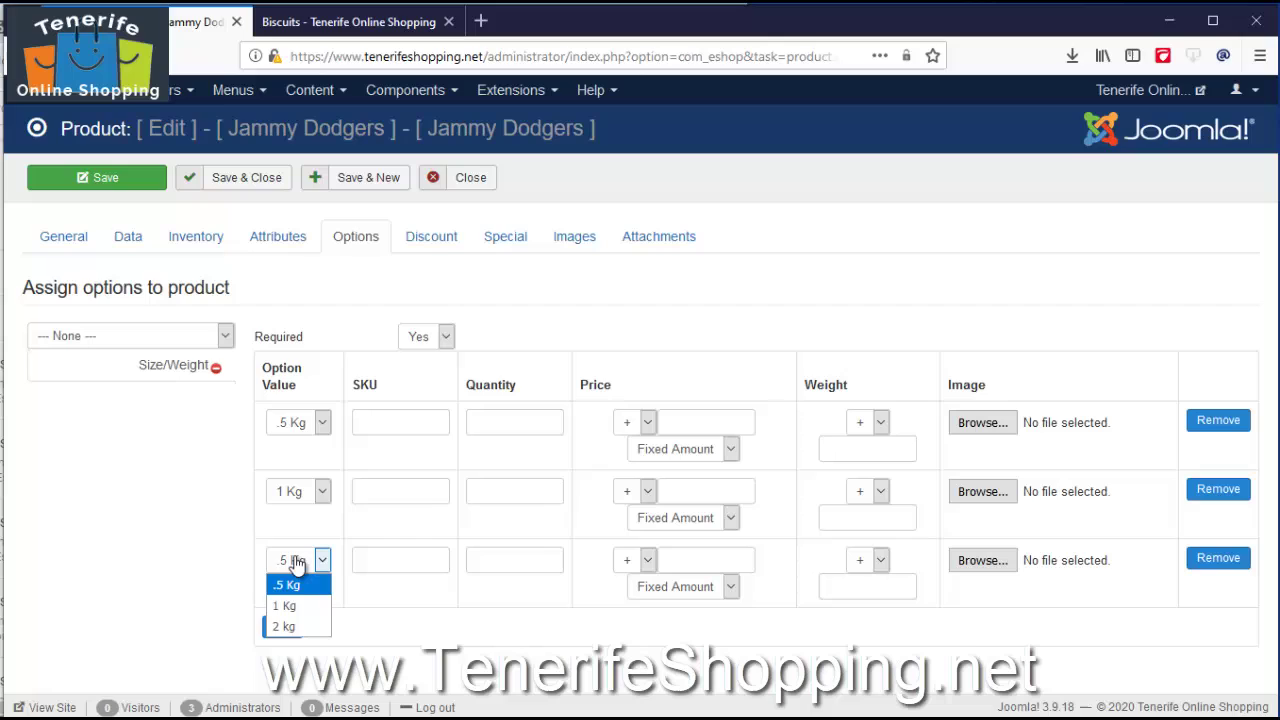
left_click(292, 626)
Step: Enter the option SKUs 1234 for .5 Kg, 12345 for 1 Kg and 123456 for 2 kg
left_click(429, 422)
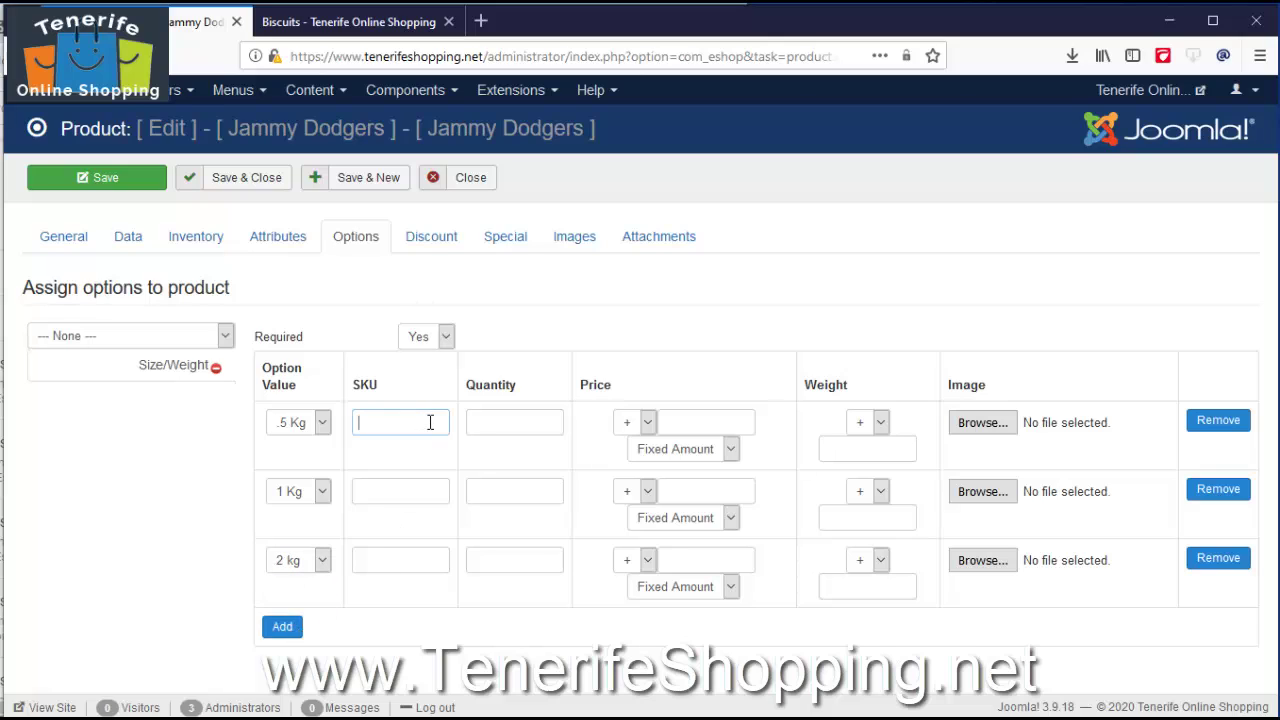
type("1234")
left_click(414, 492)
type("12345")
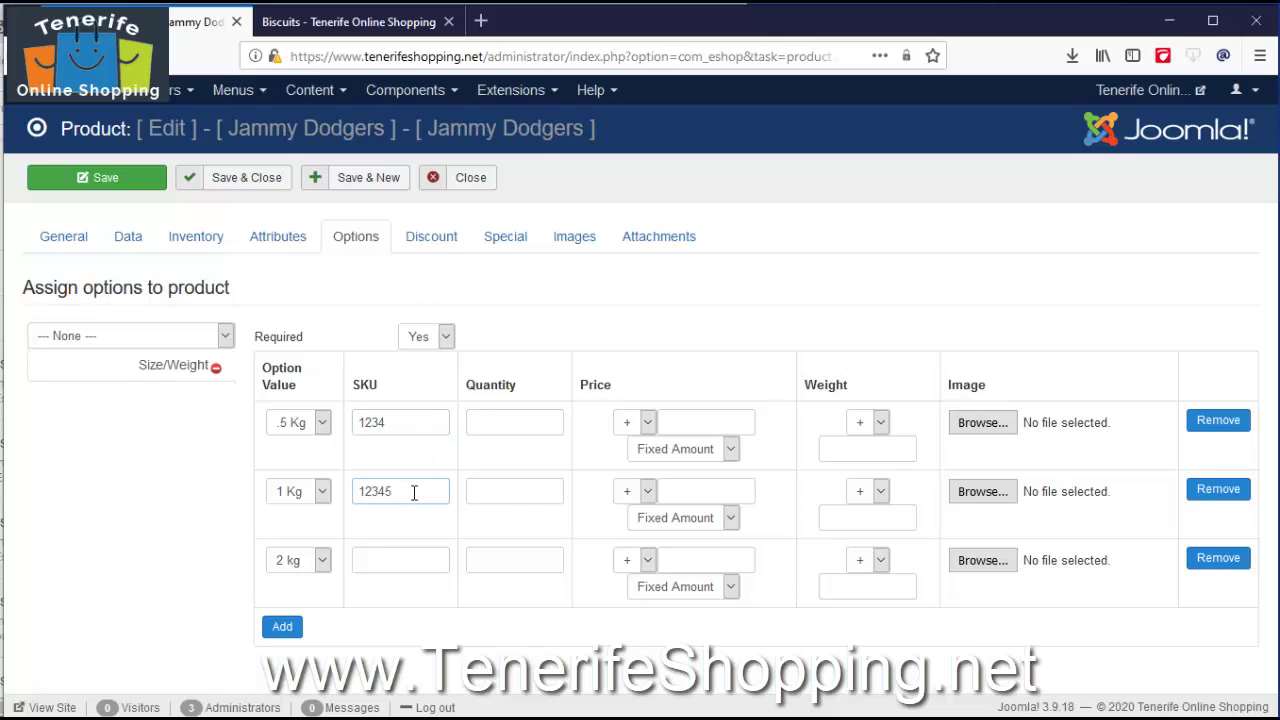
left_click(409, 560)
type("123456")
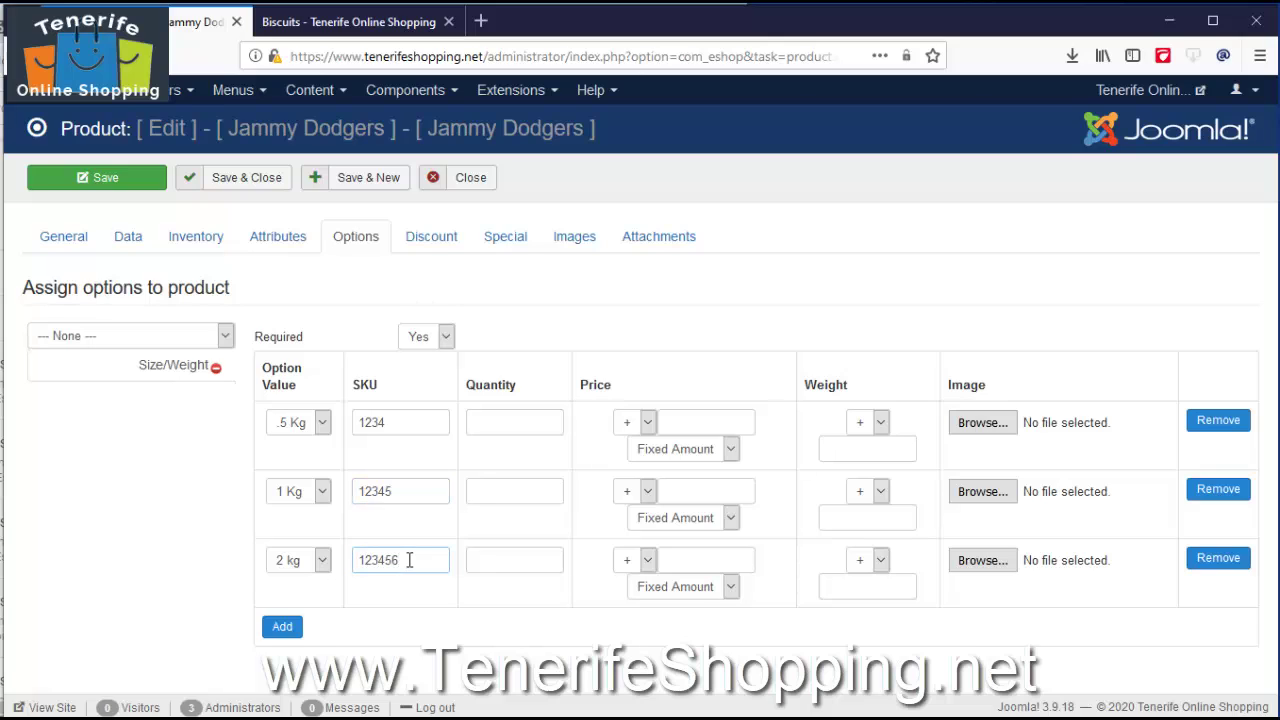
Step: Set the quantity of all three Size/Weight option rows to 9999
left_click(505, 423)
type("9999")
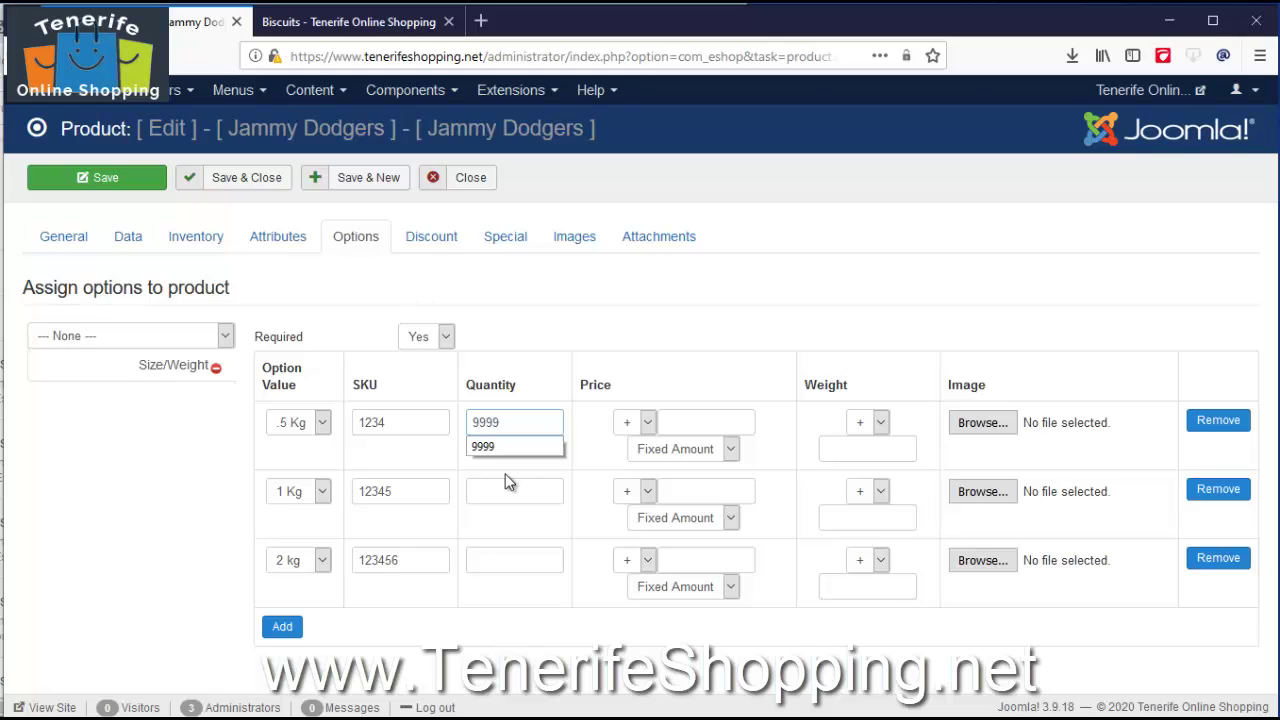
left_click(510, 488)
left_click(500, 514)
left_click(503, 560)
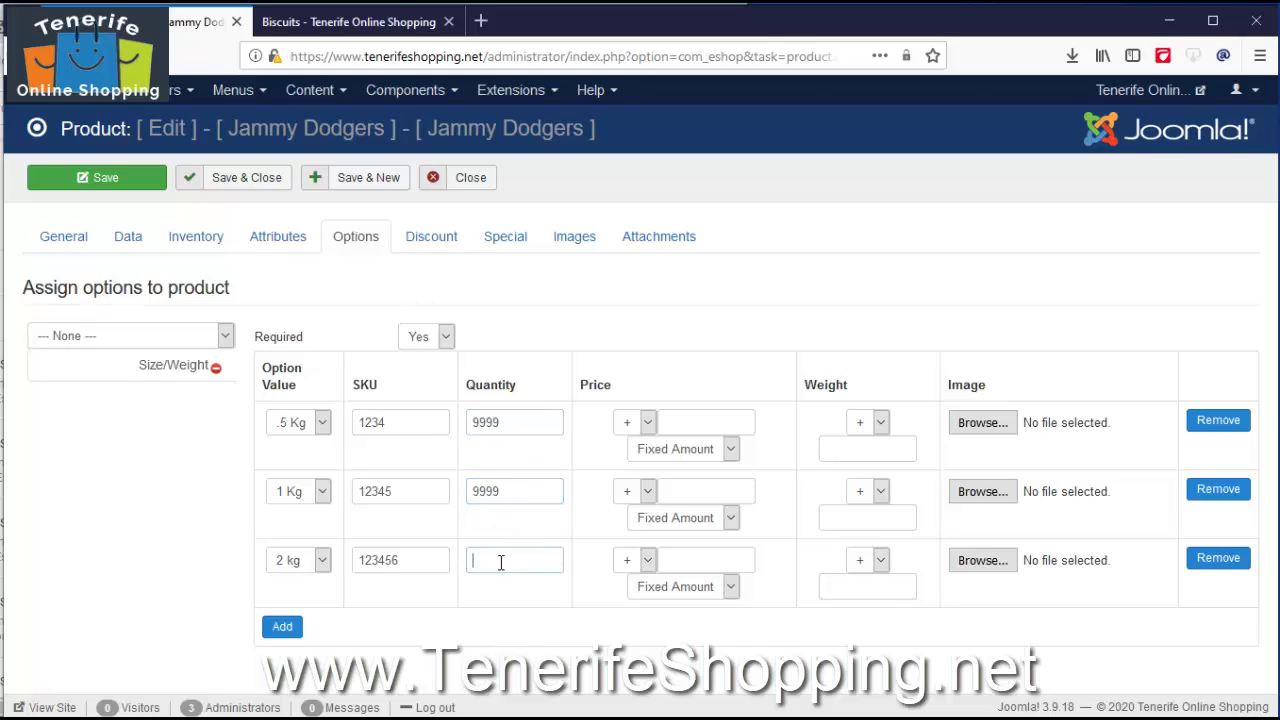
left_click(484, 584)
Step: Set the fixed price addition to 2 for the 1 Kg option and 3 for the 2 kg option
left_click(703, 491)
type("2")
left_click(713, 563)
type("3")
left_click(828, 624)
Step: Set the added weight to 1 for the 1 Kg row and 2 for the 2 kg row, and save and close the product
left_click(838, 521)
type("1")
left_click(858, 588)
type("2")
left_click(918, 620)
double_click(409, 422)
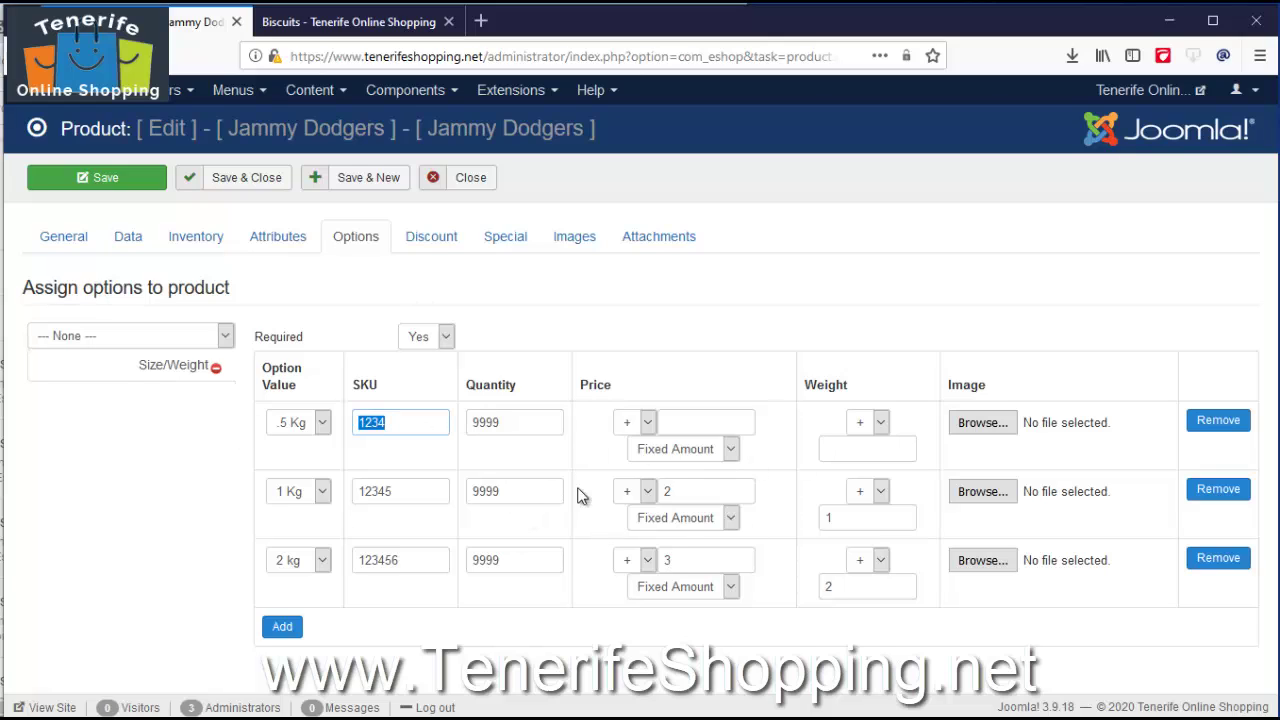
left_click(256, 186)
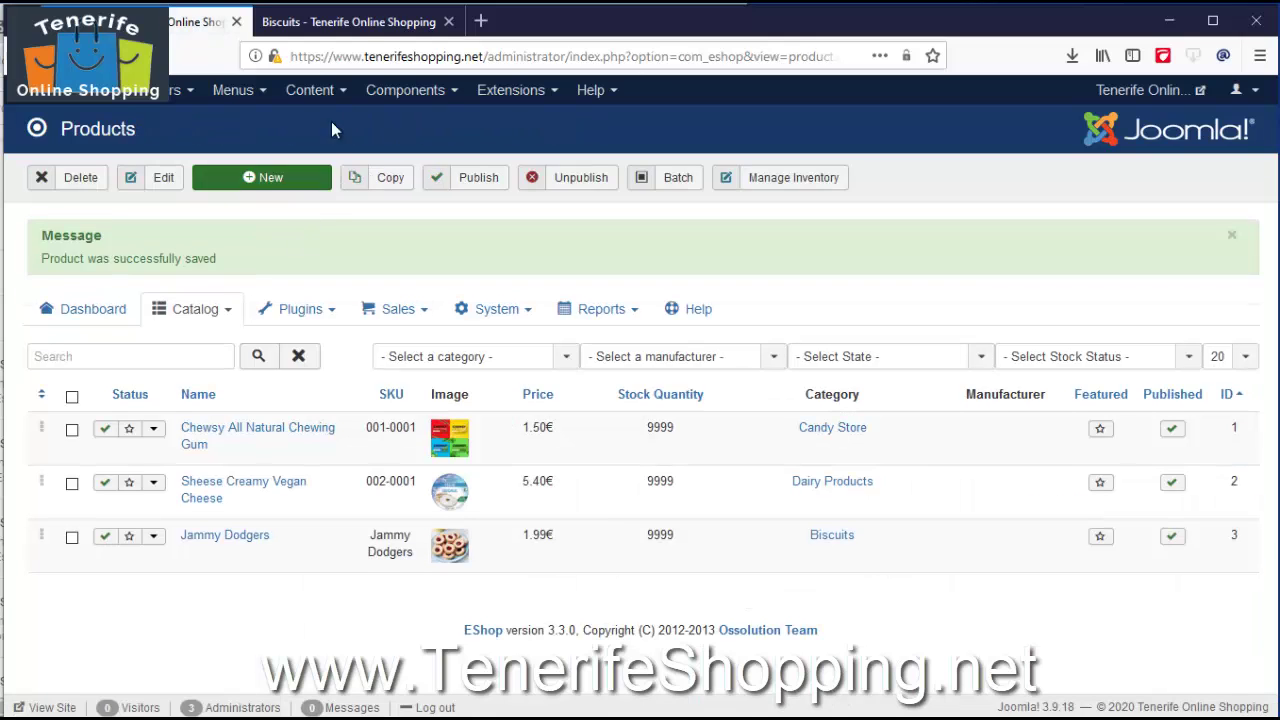
Step: Switch to the shop's Biscuits category page and open the Jammy Dodgers product details
left_click(359, 29)
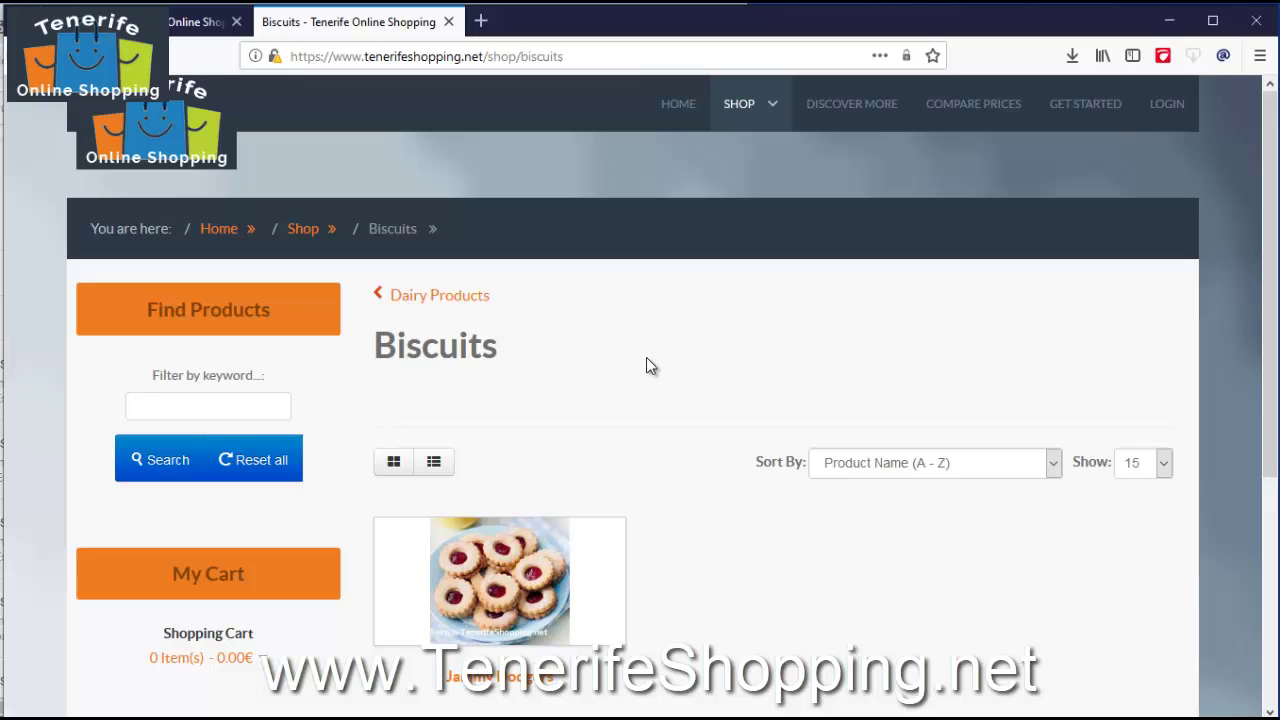
scroll(646, 362, "down", 2)
scroll(656, 349, "down", 2)
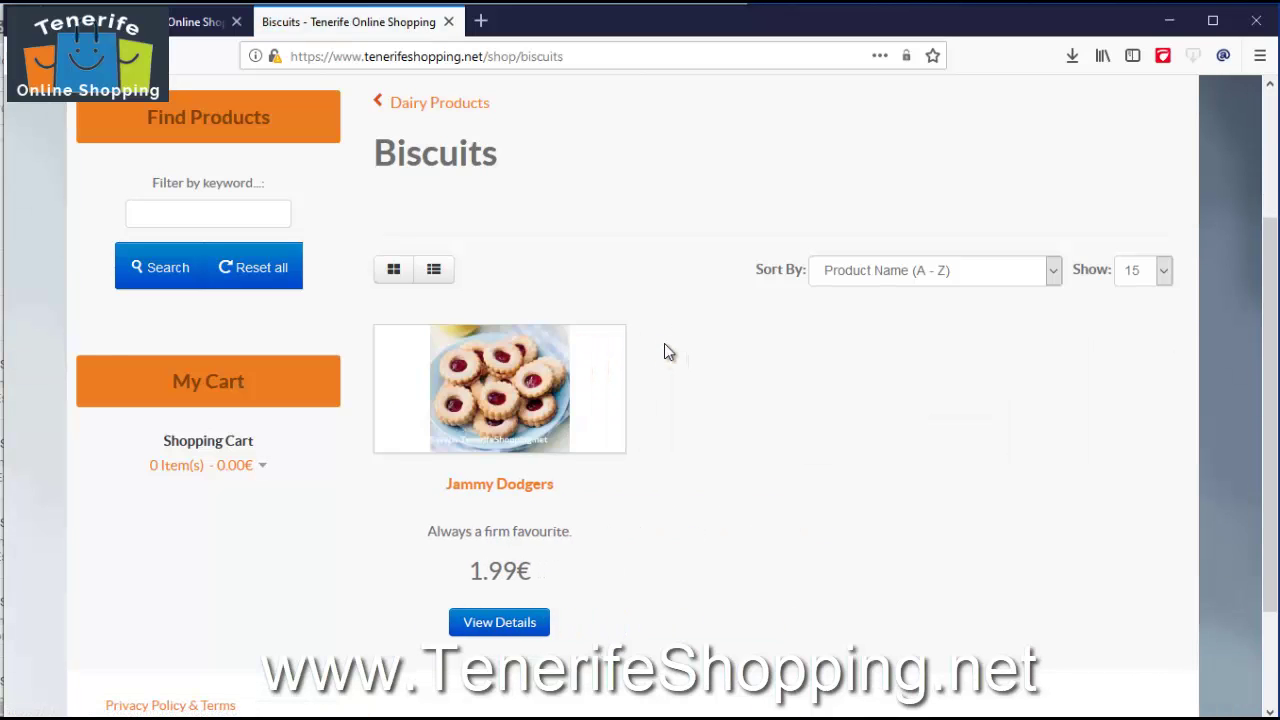
left_click(517, 405)
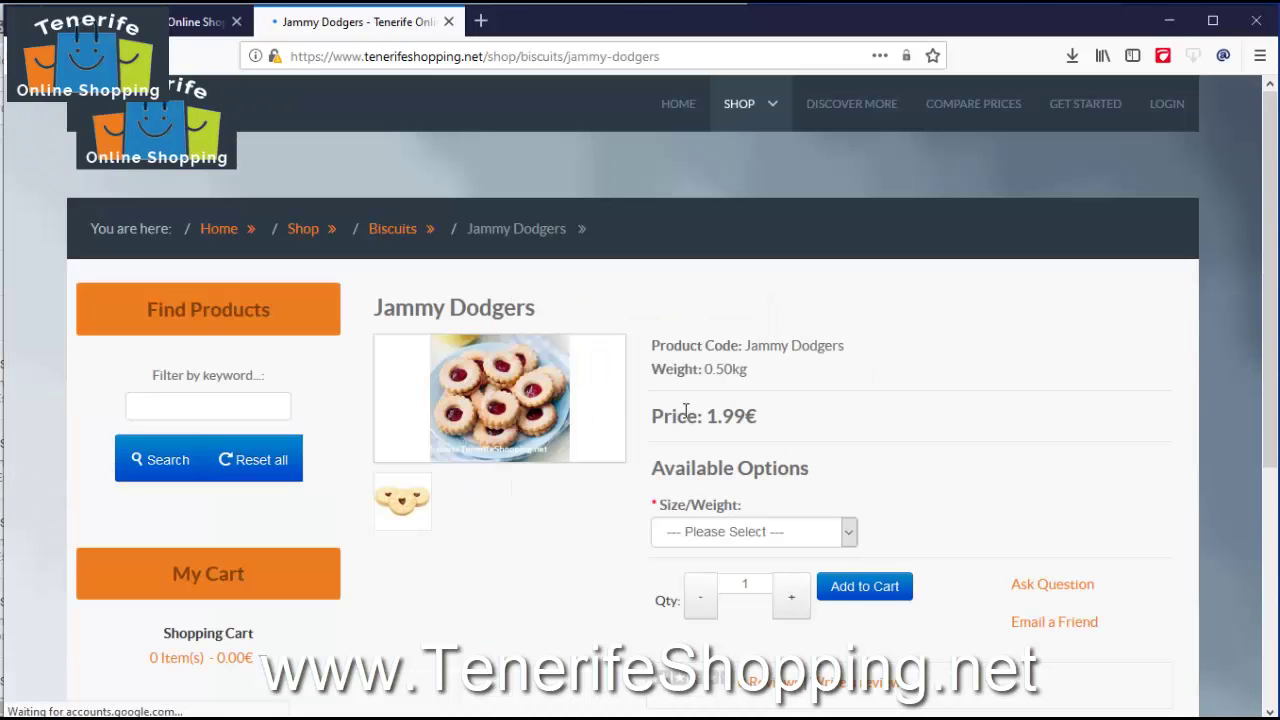
Step: Select the Size/Weight options .5 Kg, 1 Kg and 2 kg in turn to check the product code, weight and price for each
scroll(872, 418, "down", 2)
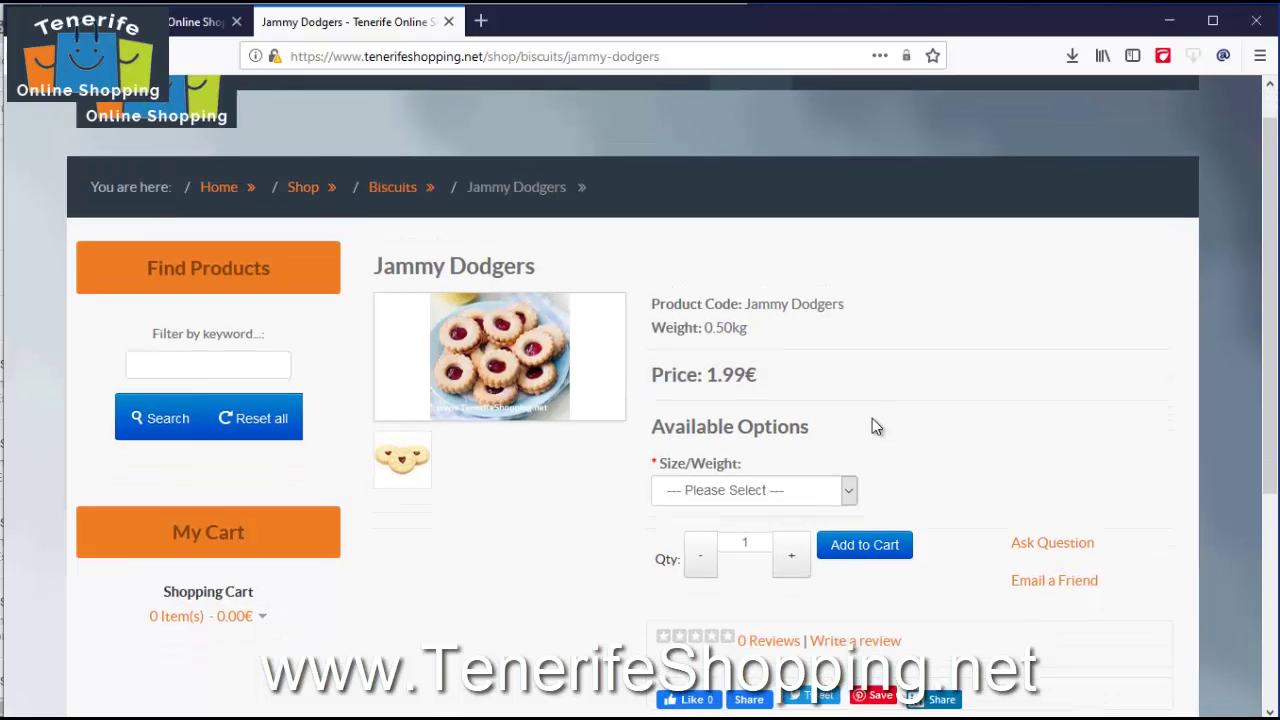
left_click(808, 434)
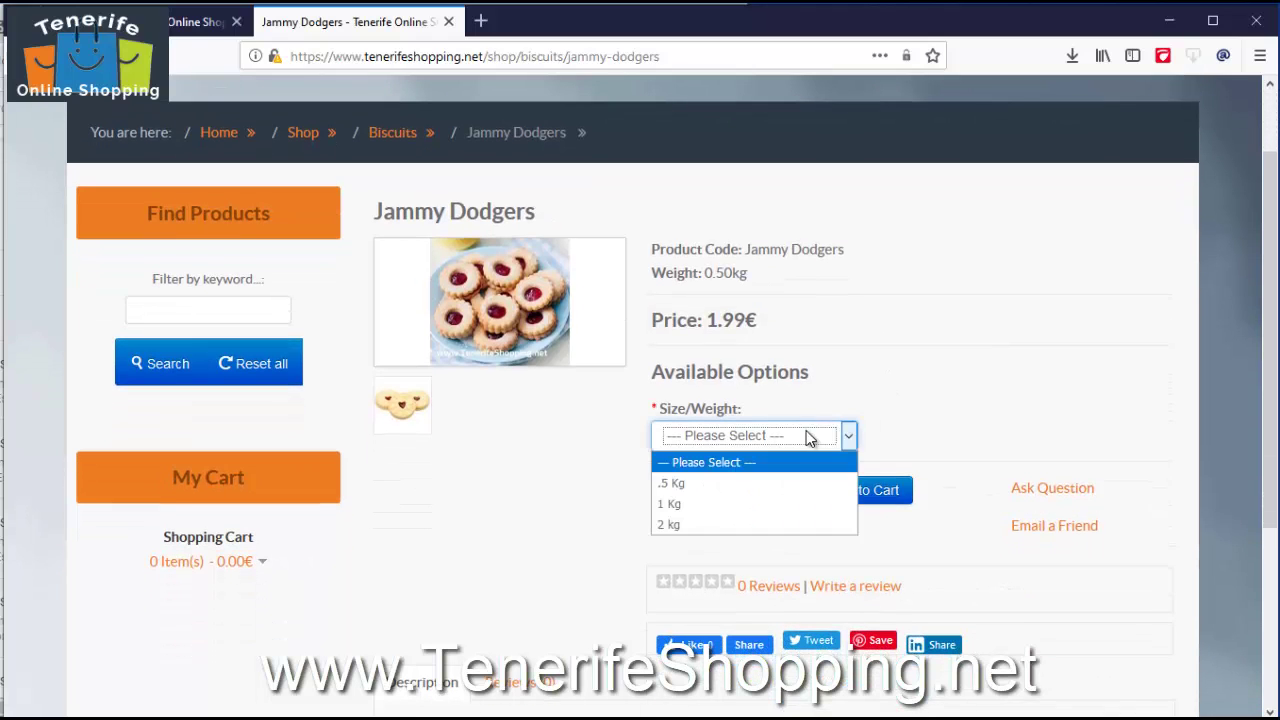
left_click(738, 486)
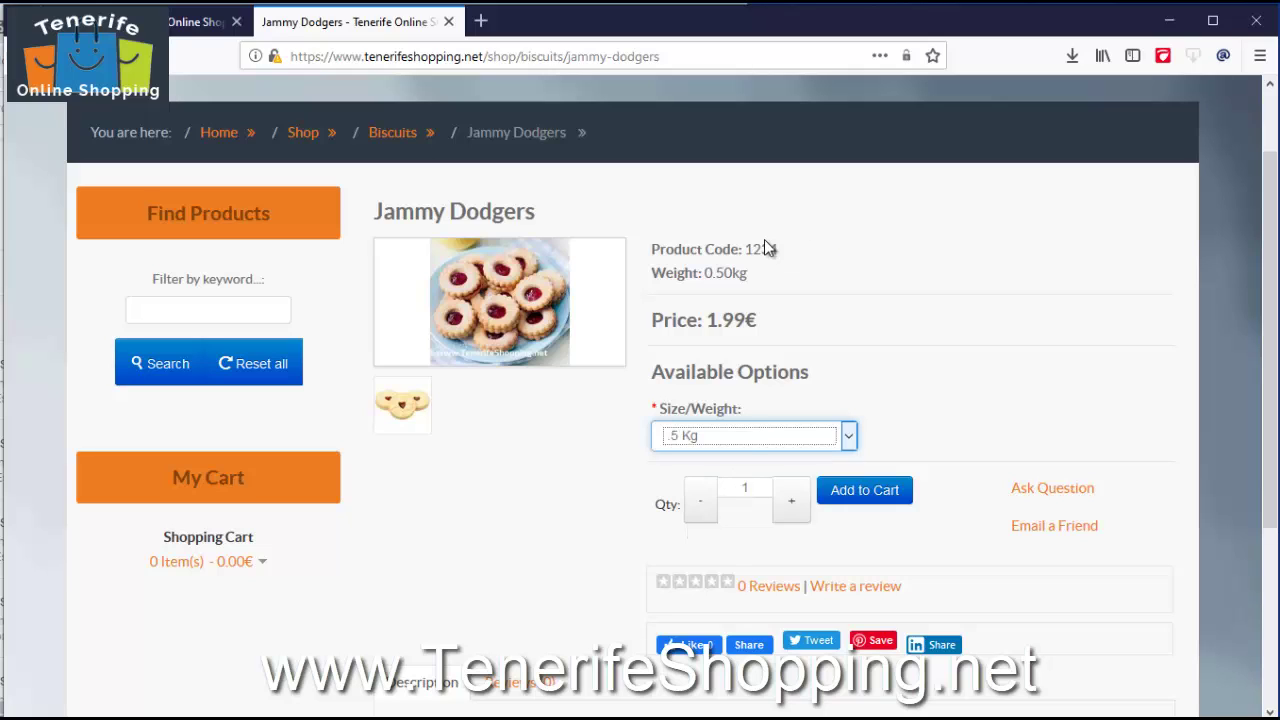
left_click(790, 437)
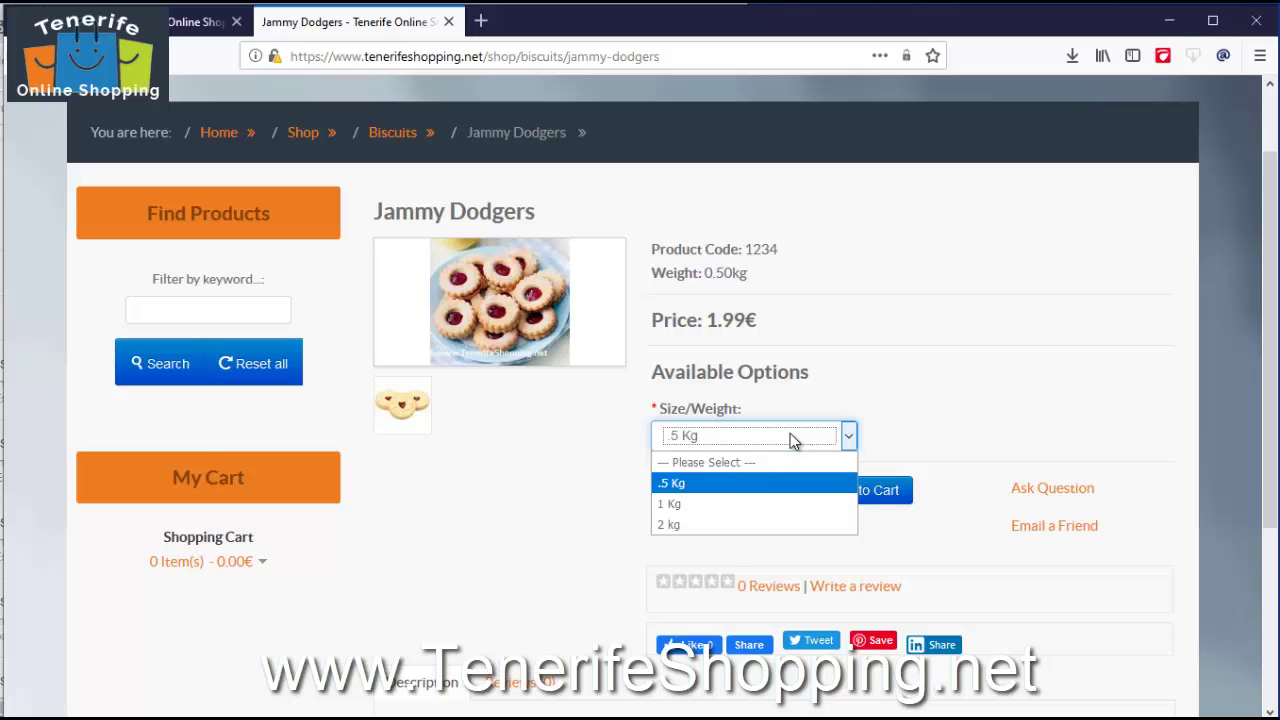
left_click(709, 505)
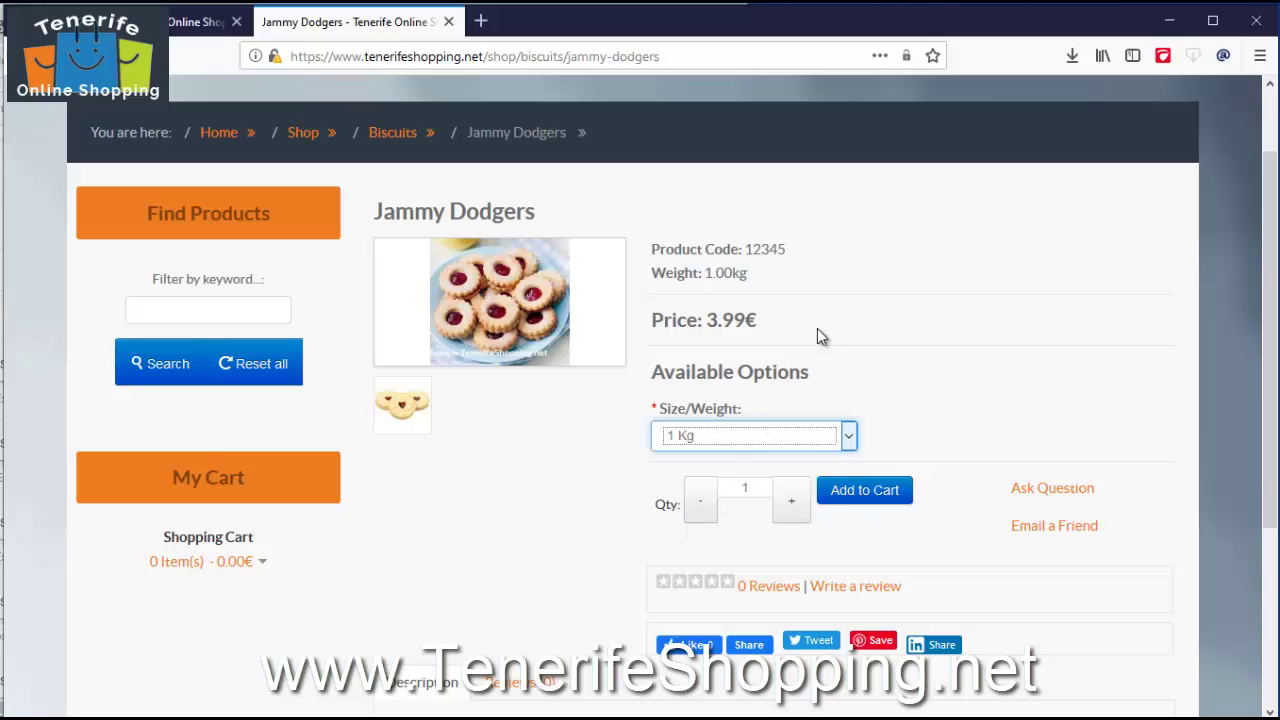
left_click(798, 439)
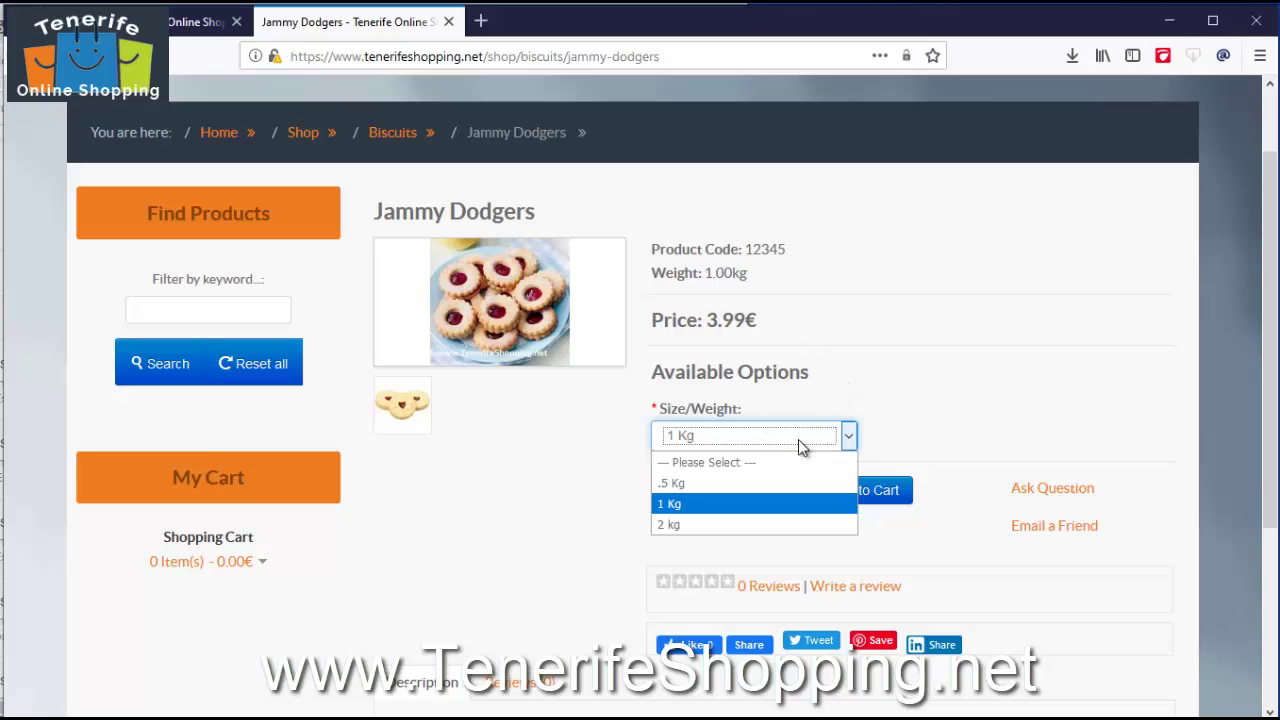
left_click(713, 525)
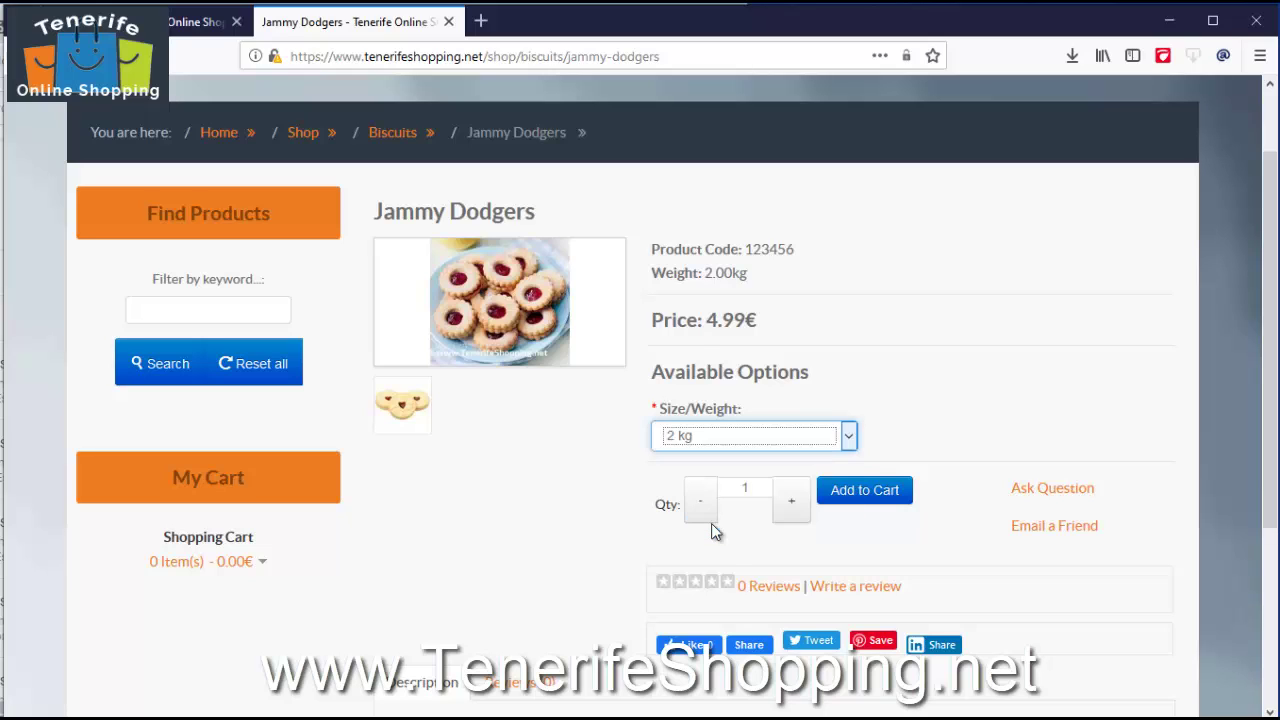